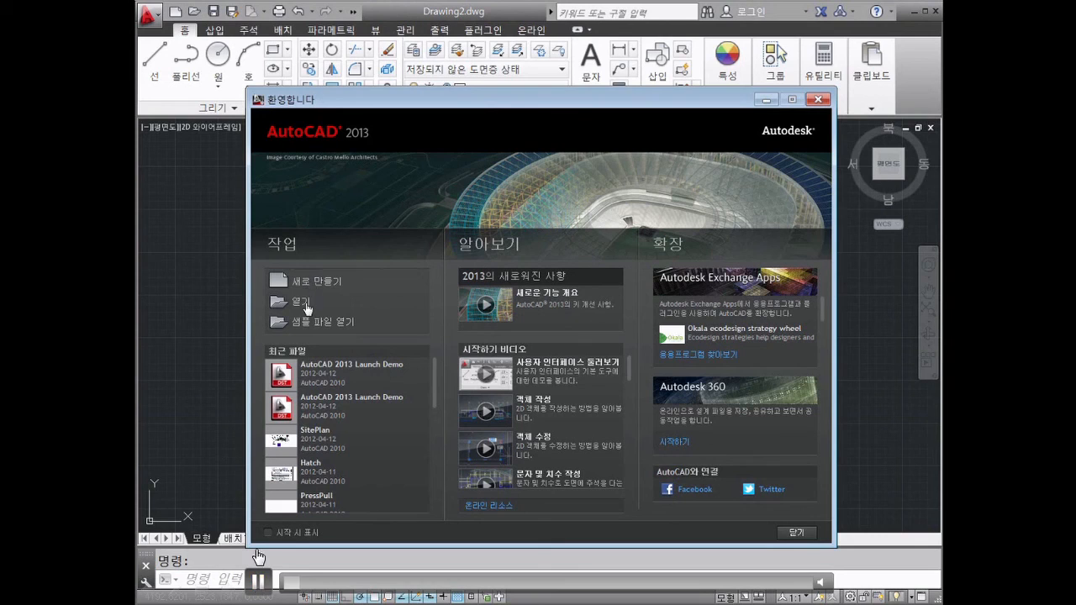
Play the 객체 수정 getting-started video from the welcome screen and close it
drag(435, 376, 431, 354)
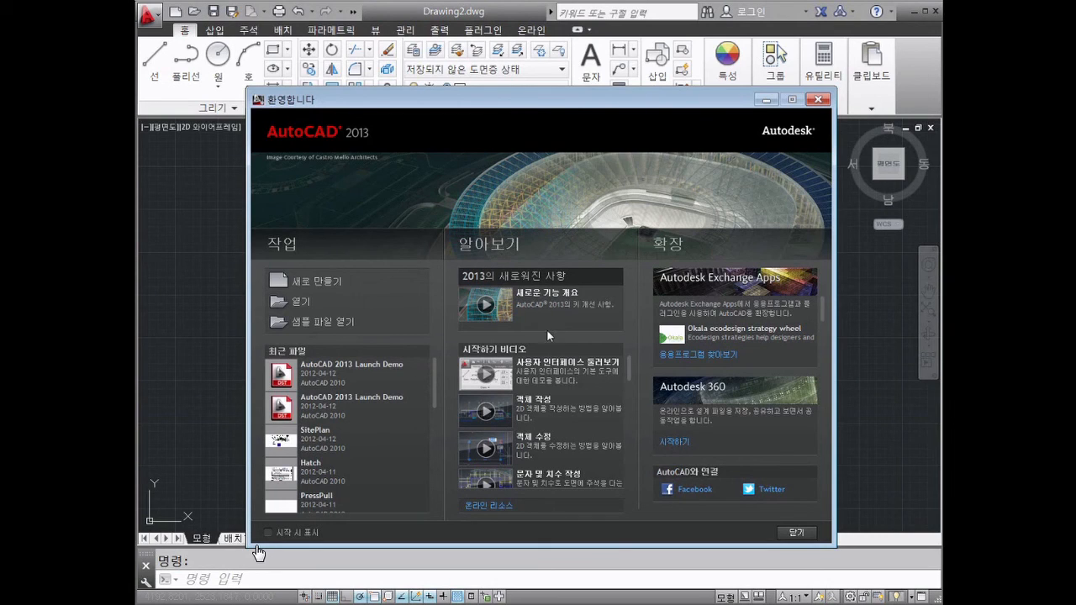
click(496, 451)
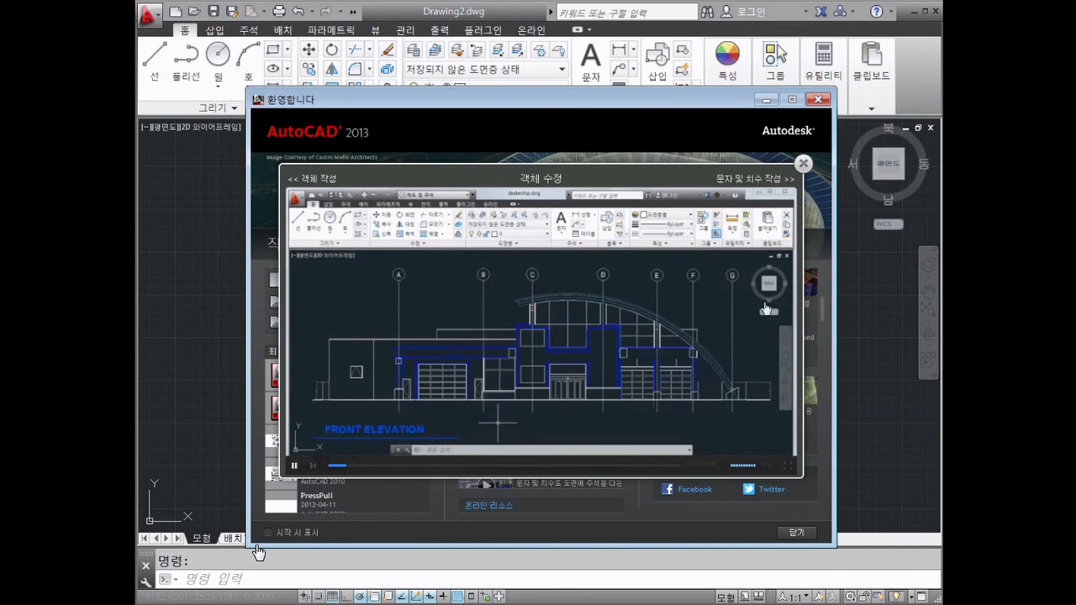
click(804, 162)
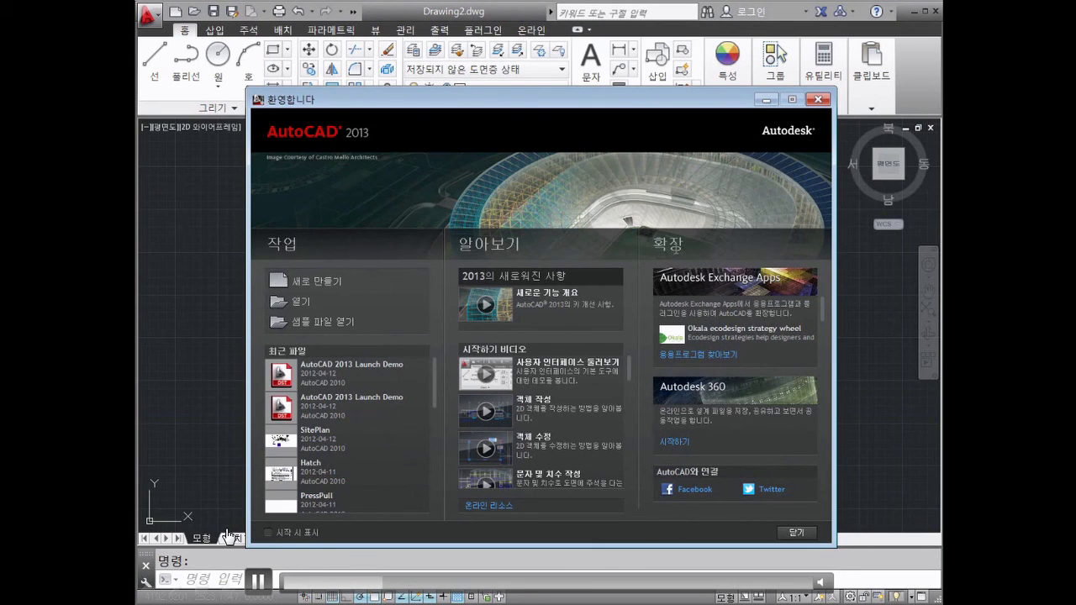
View the OffsetInXref app page on the Autodesk Exchange Apps site, and close the browser and the welcome screen
click(703, 356)
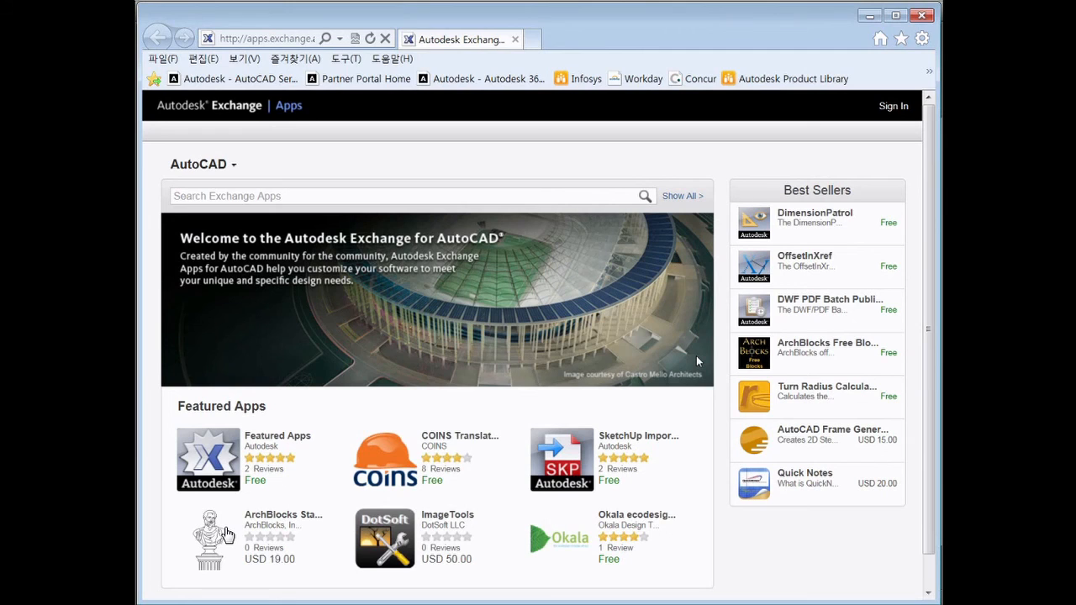
click(797, 264)
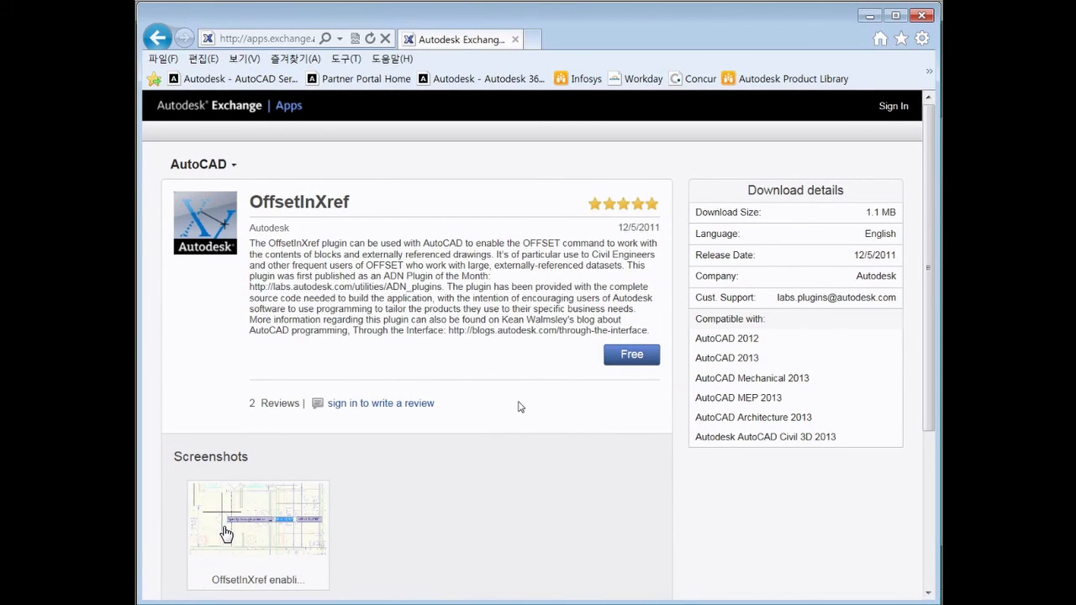
click(925, 16)
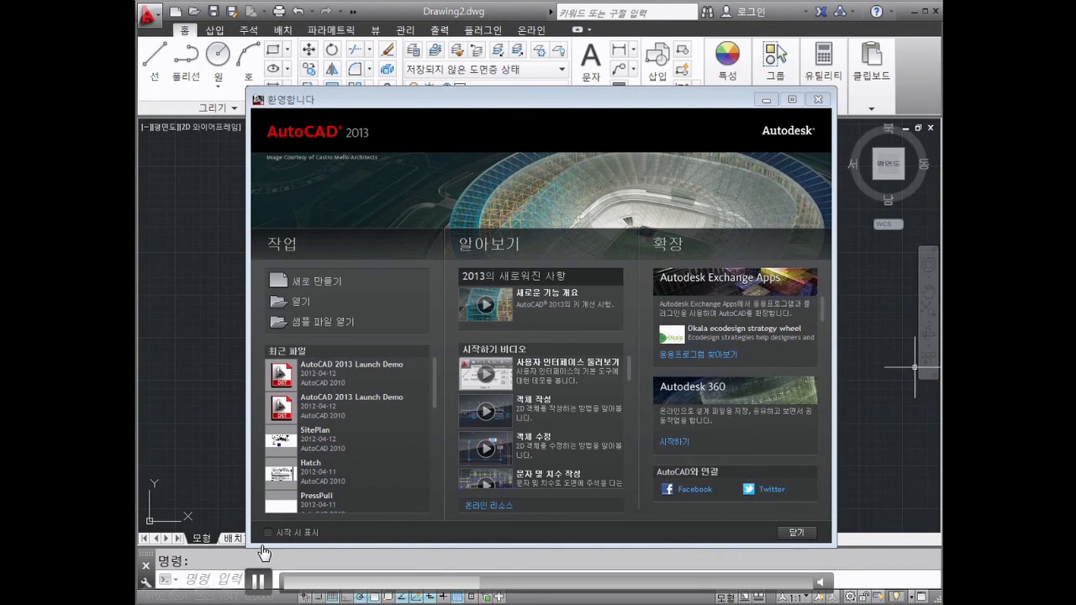
click(821, 100)
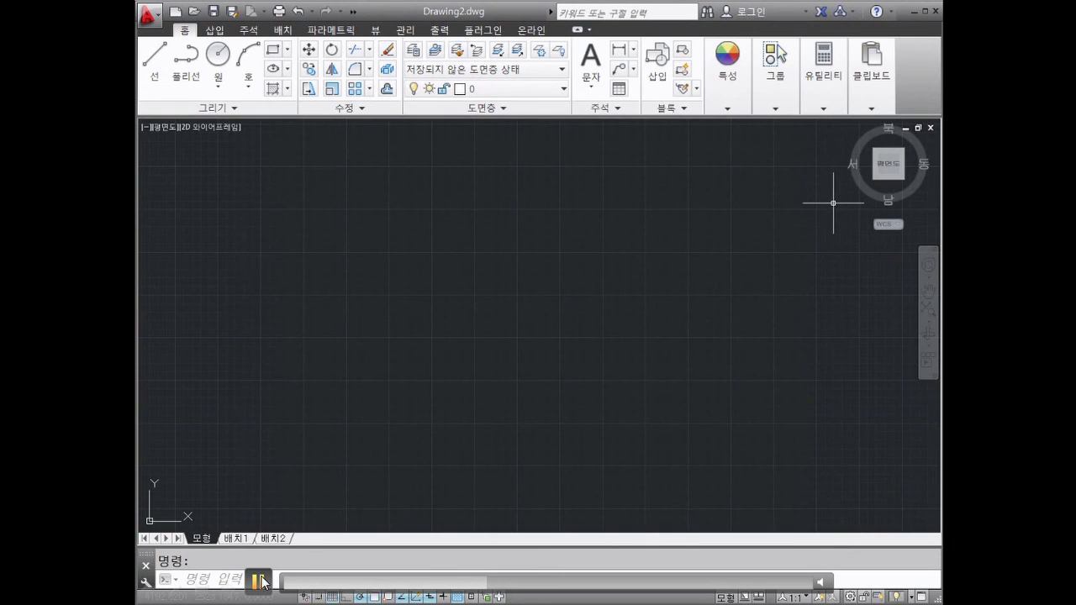
Search the product help for 원, read the topic 원으로 작업하려면 and close the help
click(891, 11)
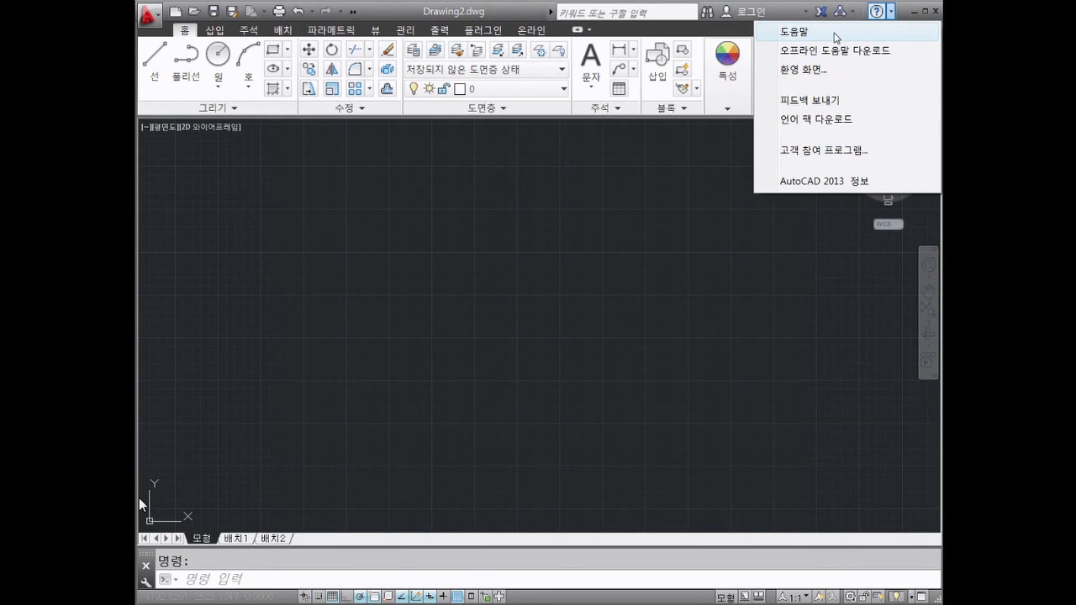
click(836, 36)
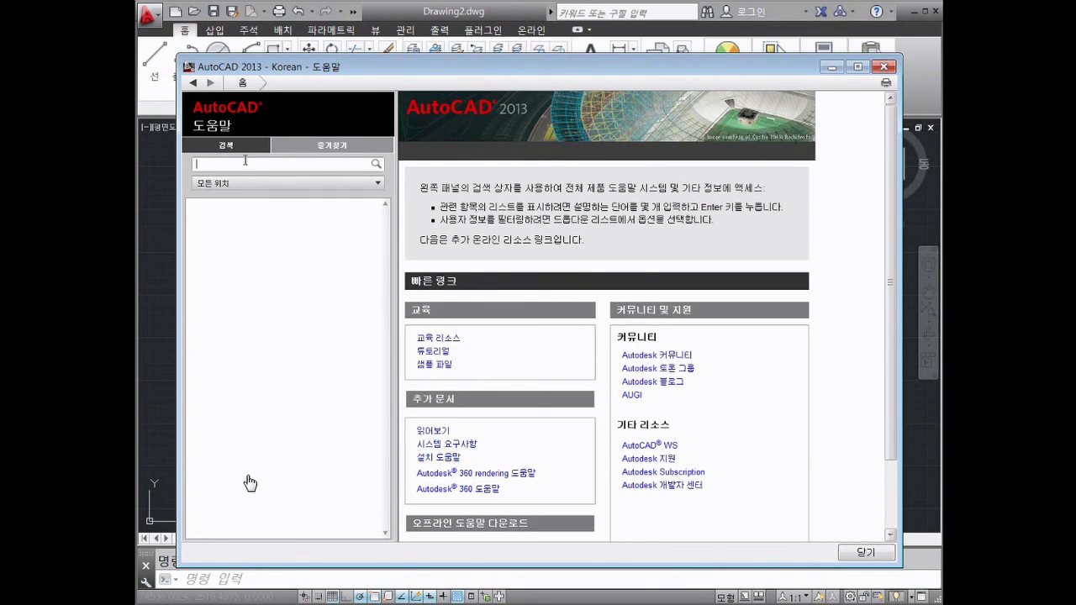
text(원)
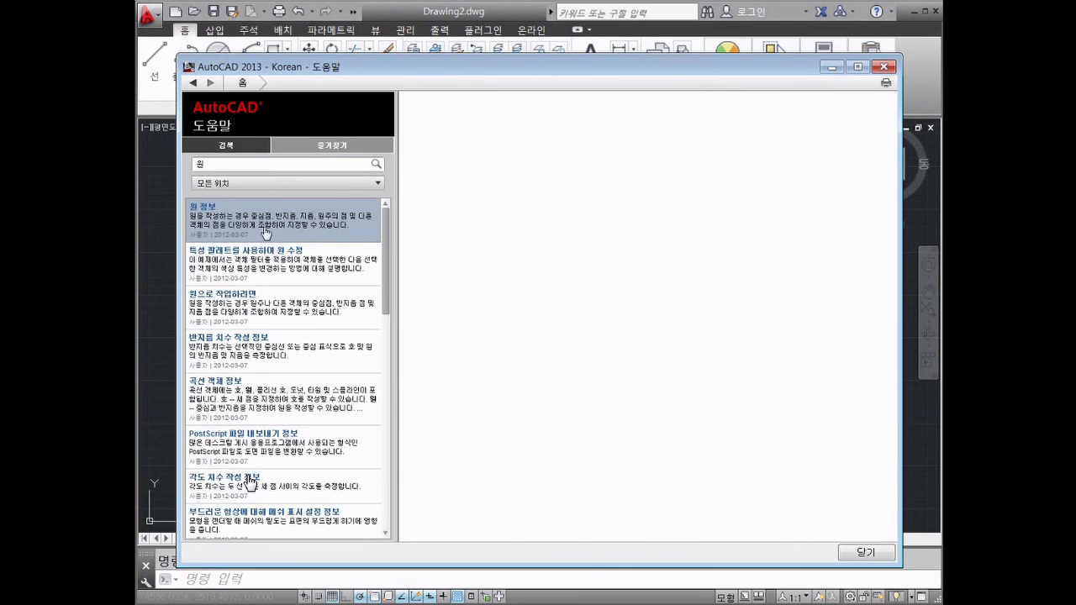
click(233, 311)
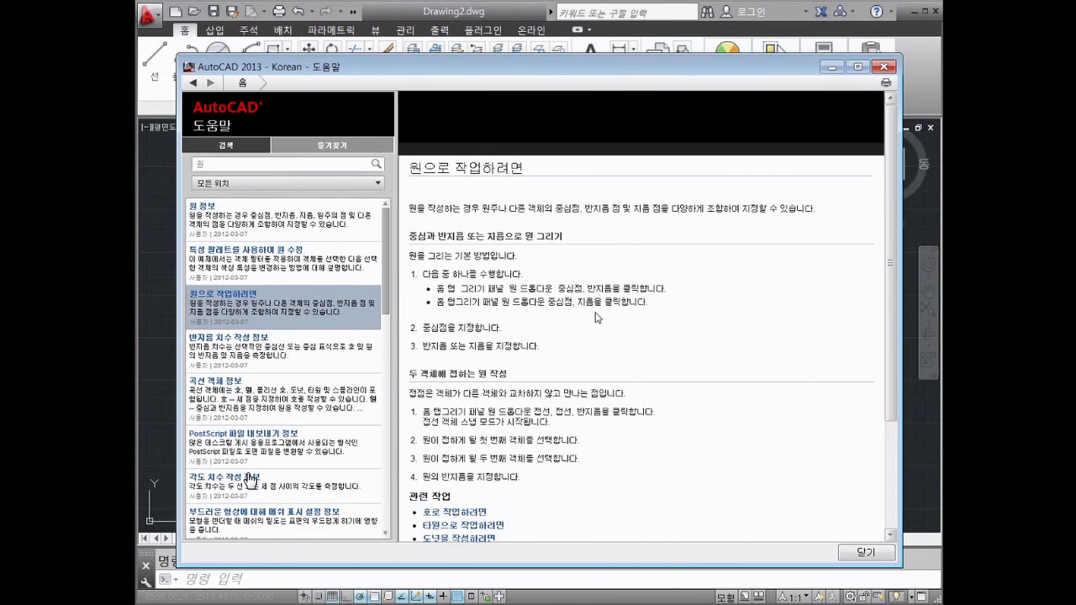
click(888, 67)
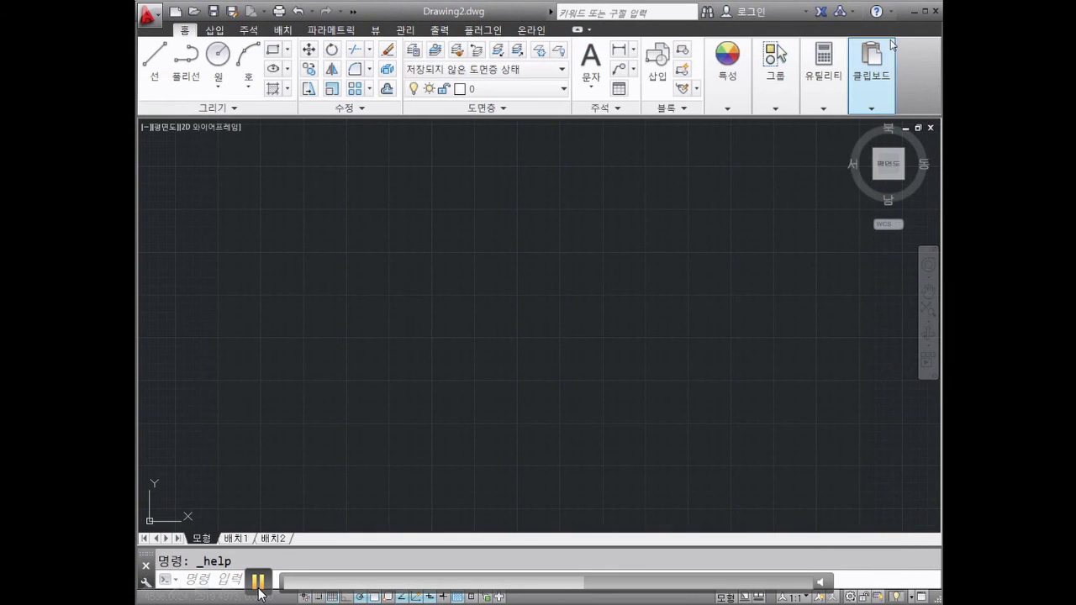
click(890, 11)
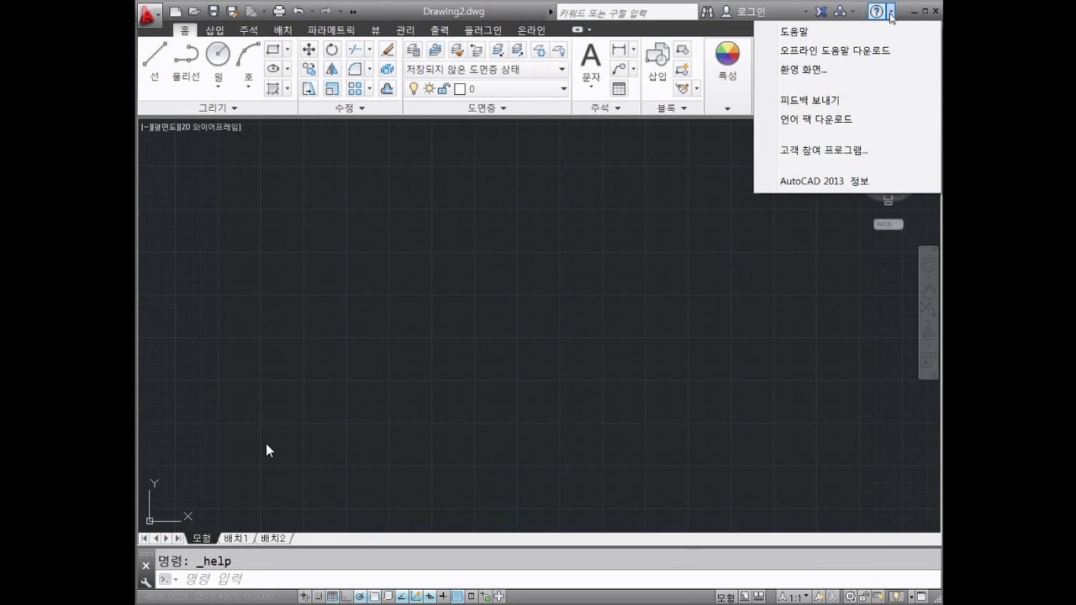
click(258, 581)
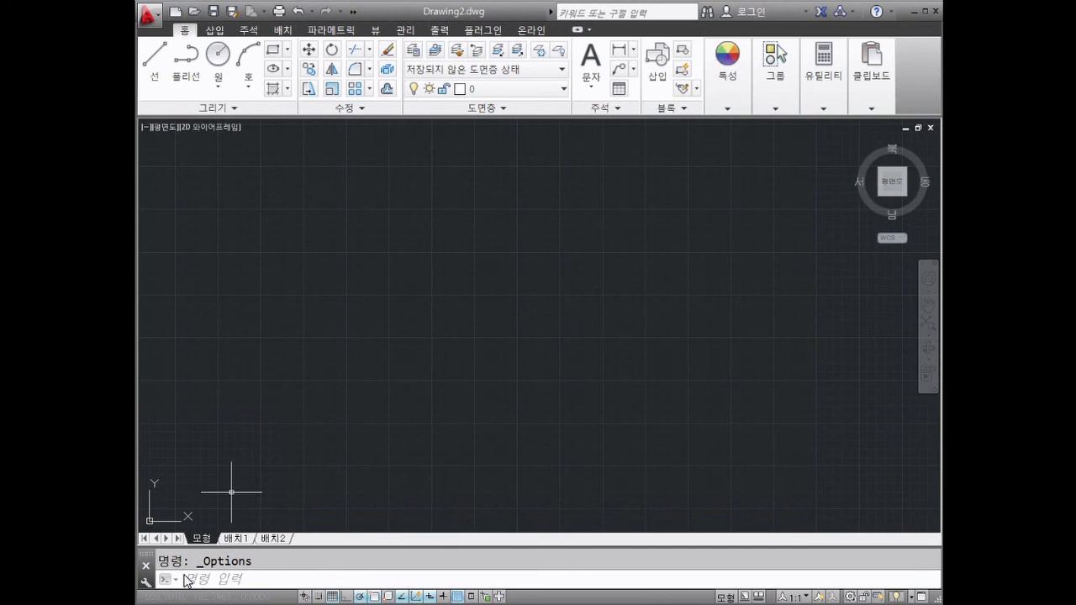
Float the command line over the middle of the drawing area and draw a circle through three points (3P) below it
drag(187, 580, 191, 348)
click(272, 356)
text(C)
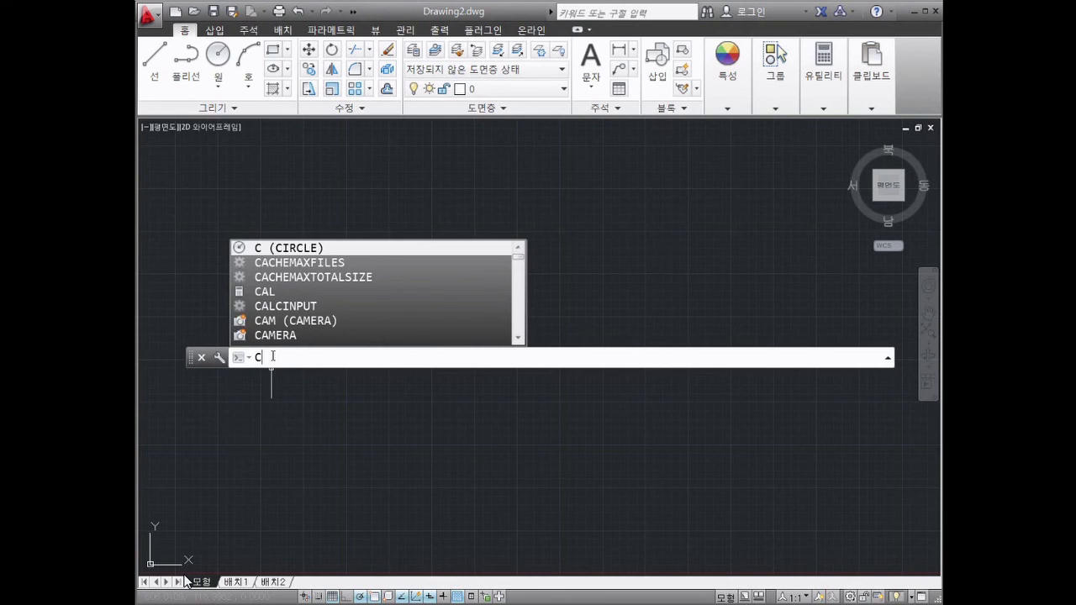
key(Return)
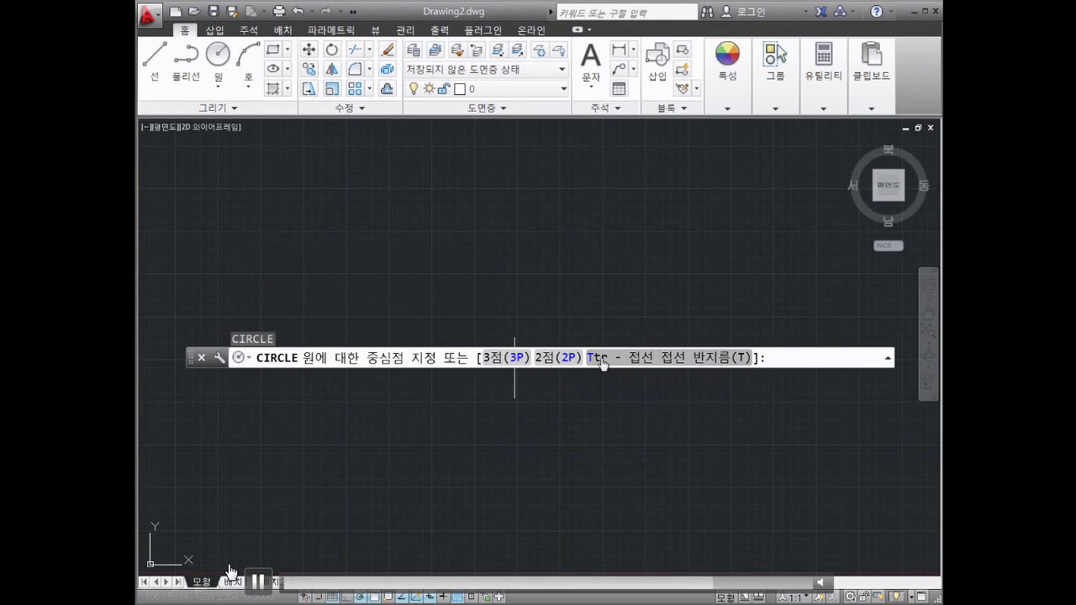
click(507, 360)
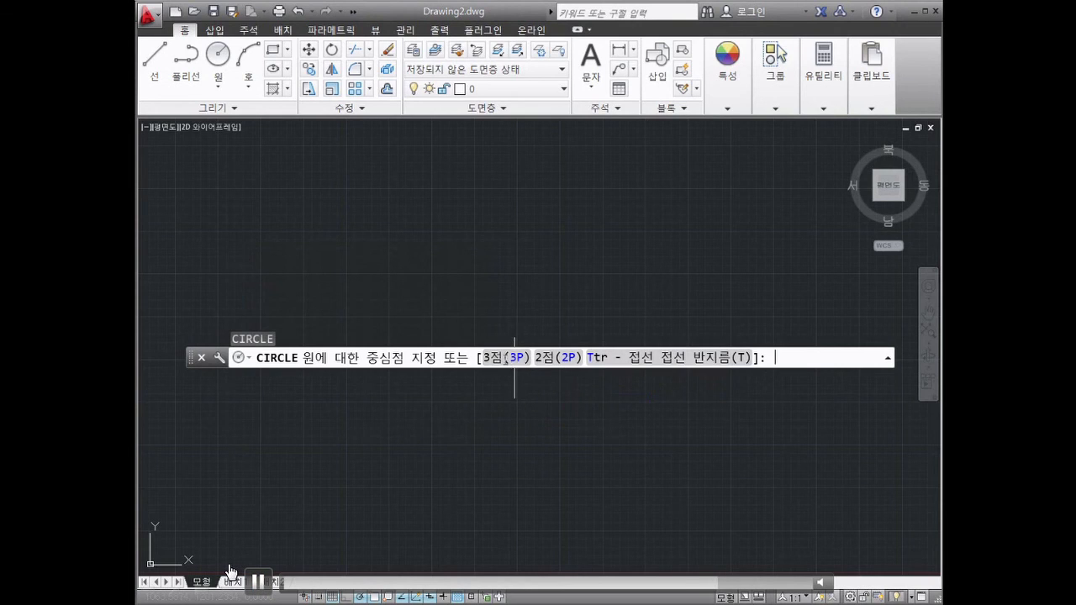
click(352, 458)
click(413, 412)
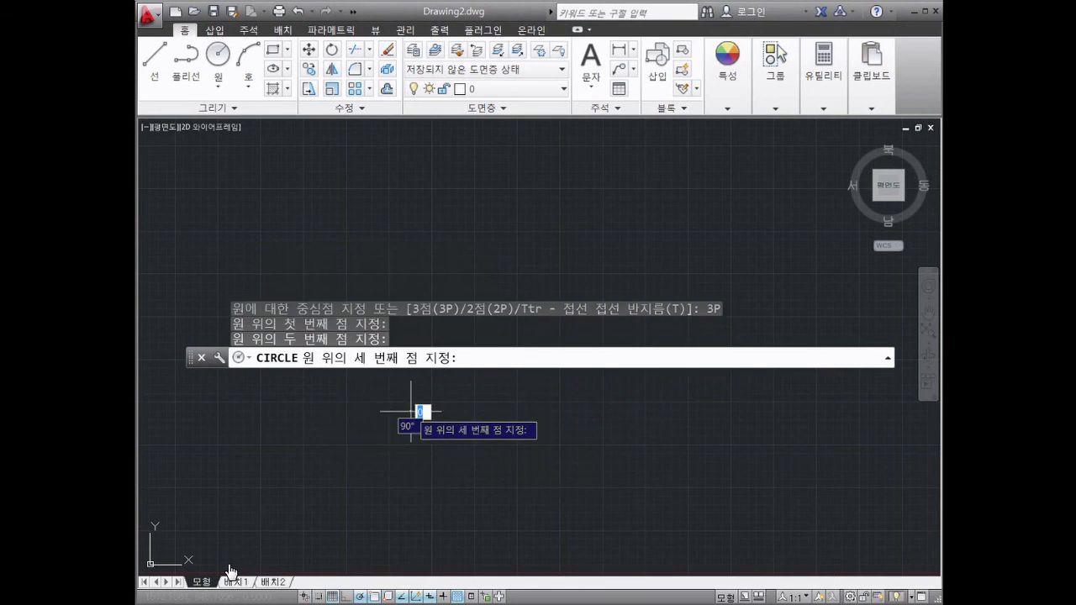
click(418, 460)
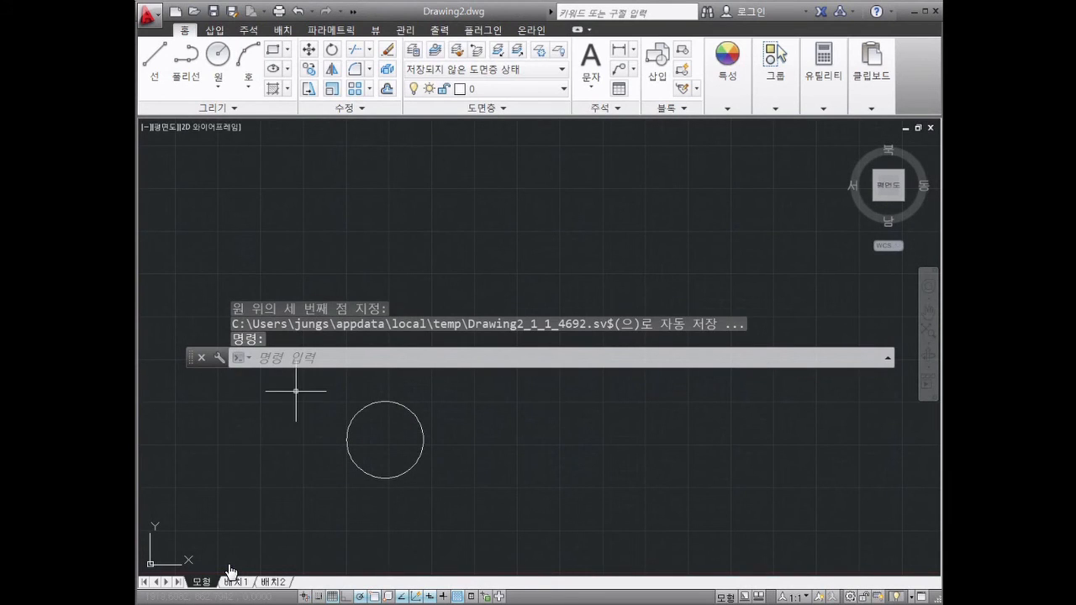
click(219, 359)
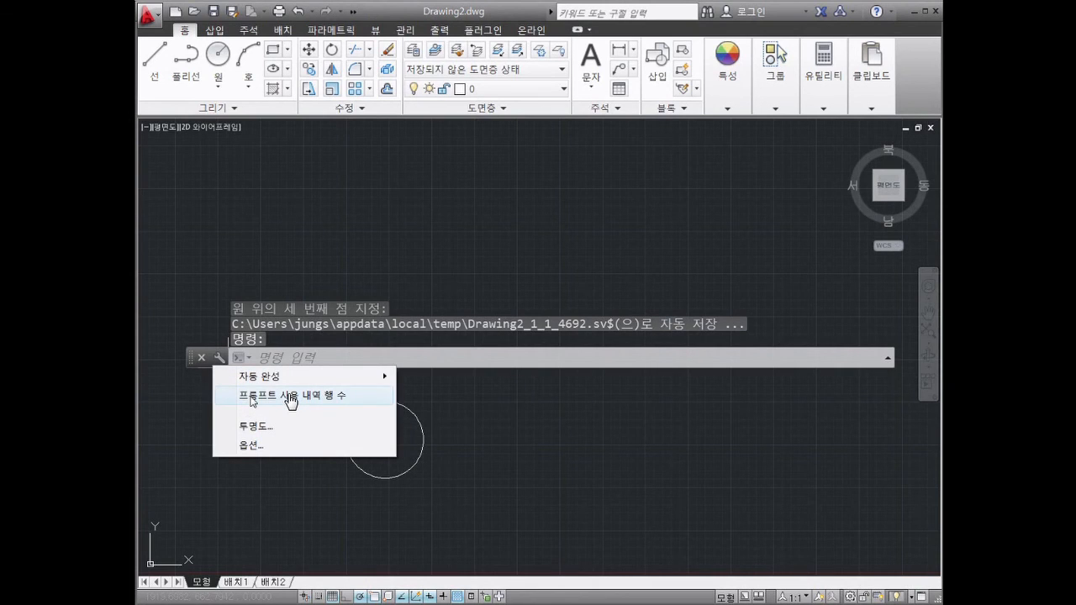
click(290, 396)
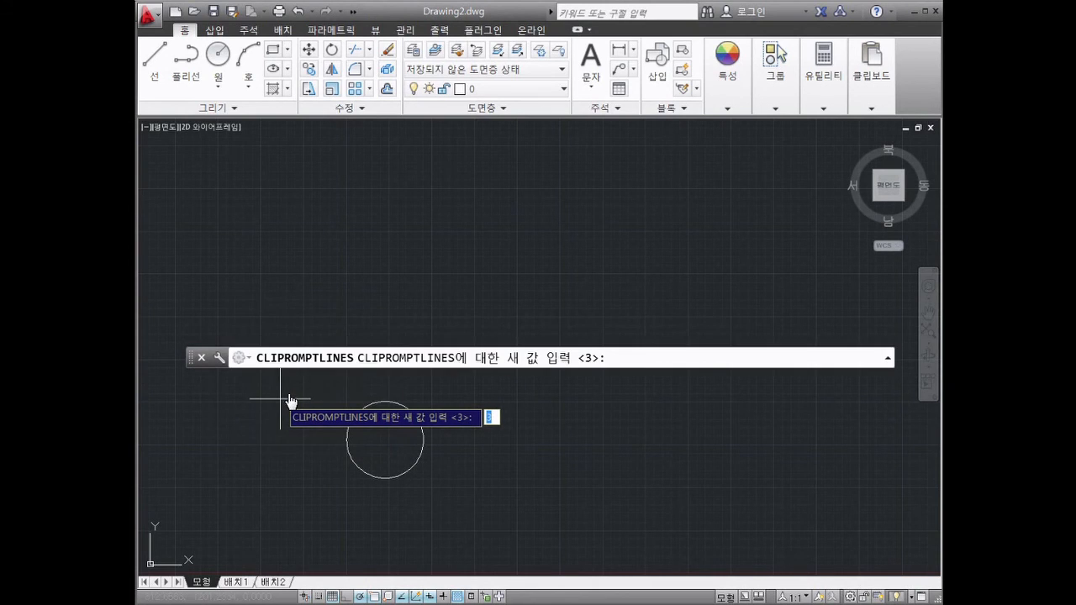
key(Escape)
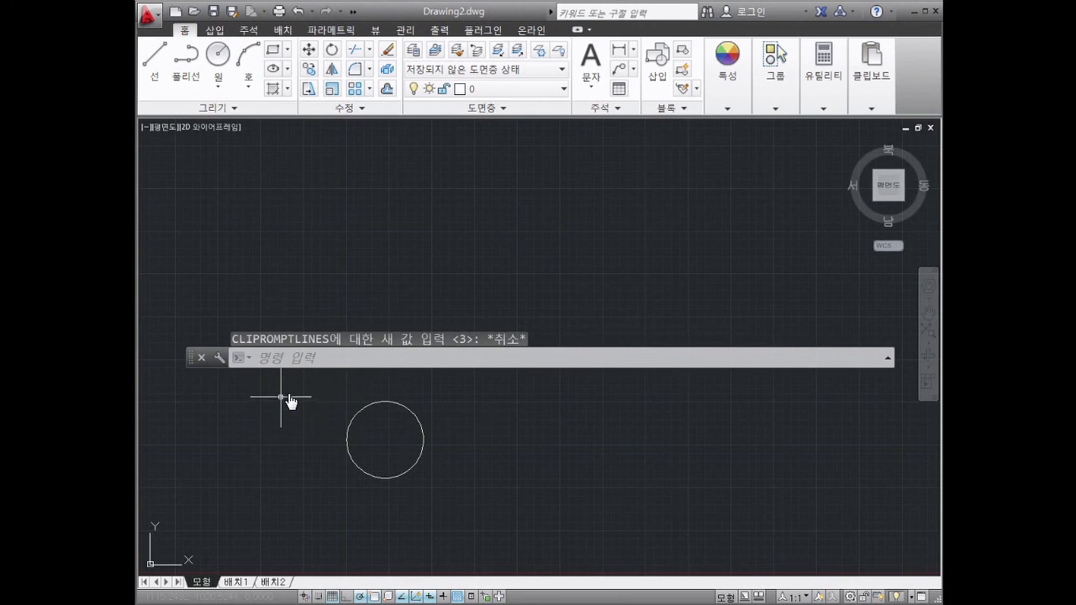
click(246, 358)
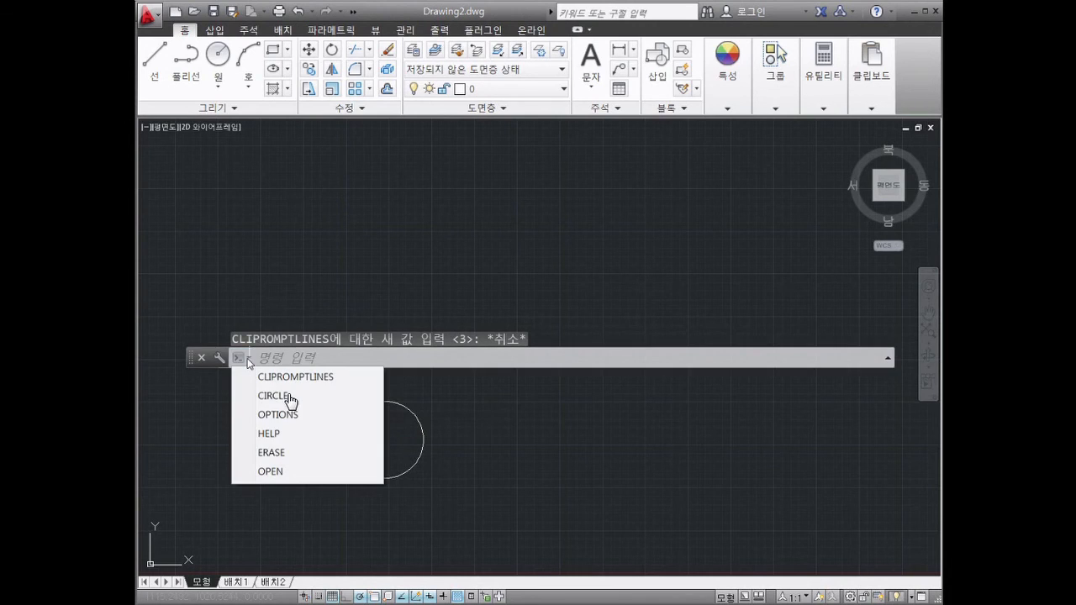
click(277, 396)
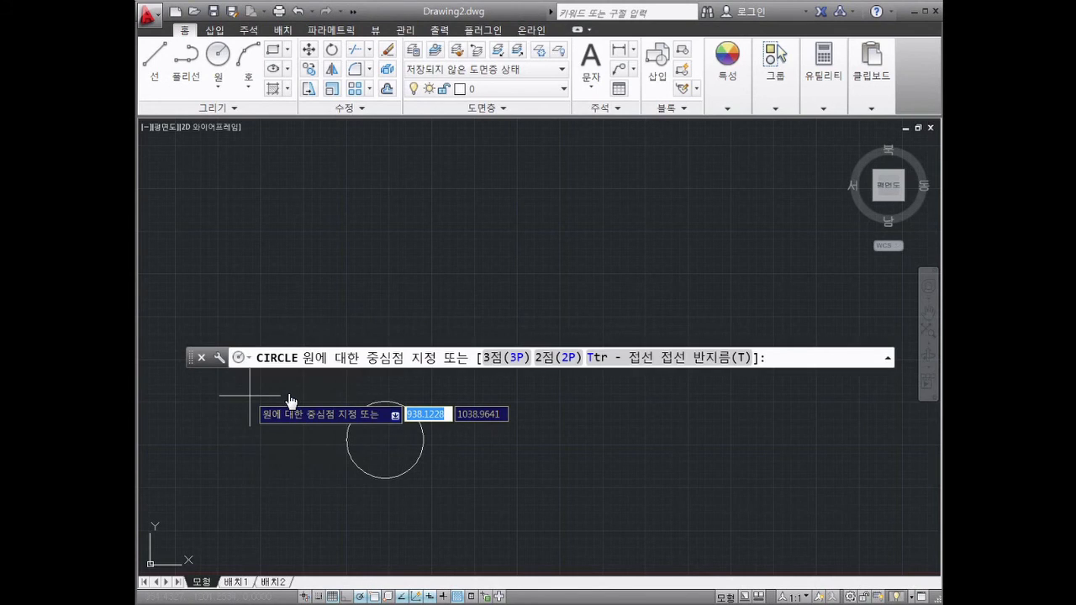
key(Escape)
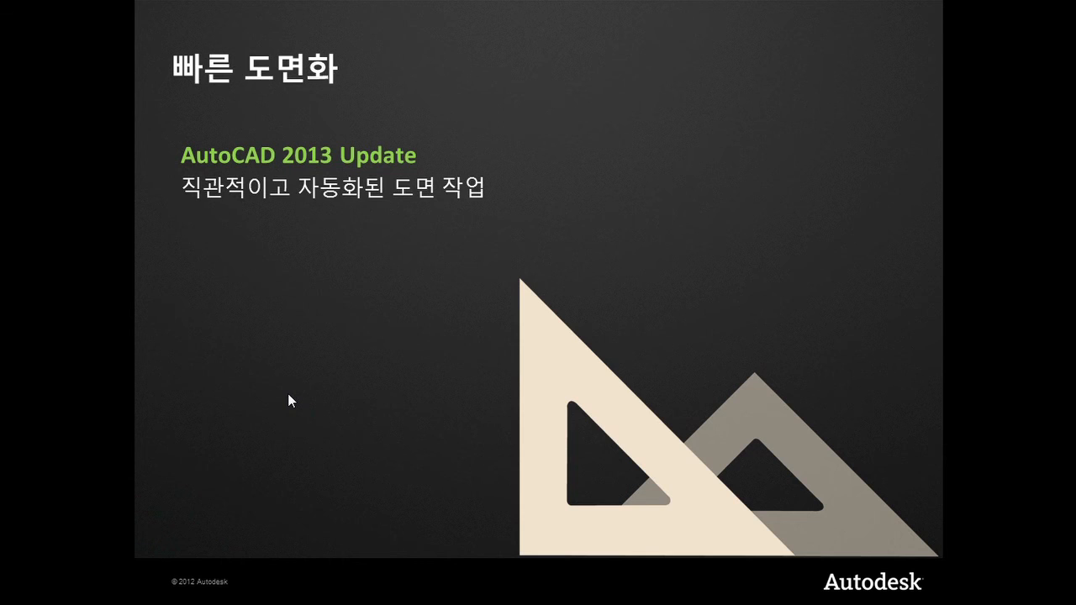
click(289, 394)
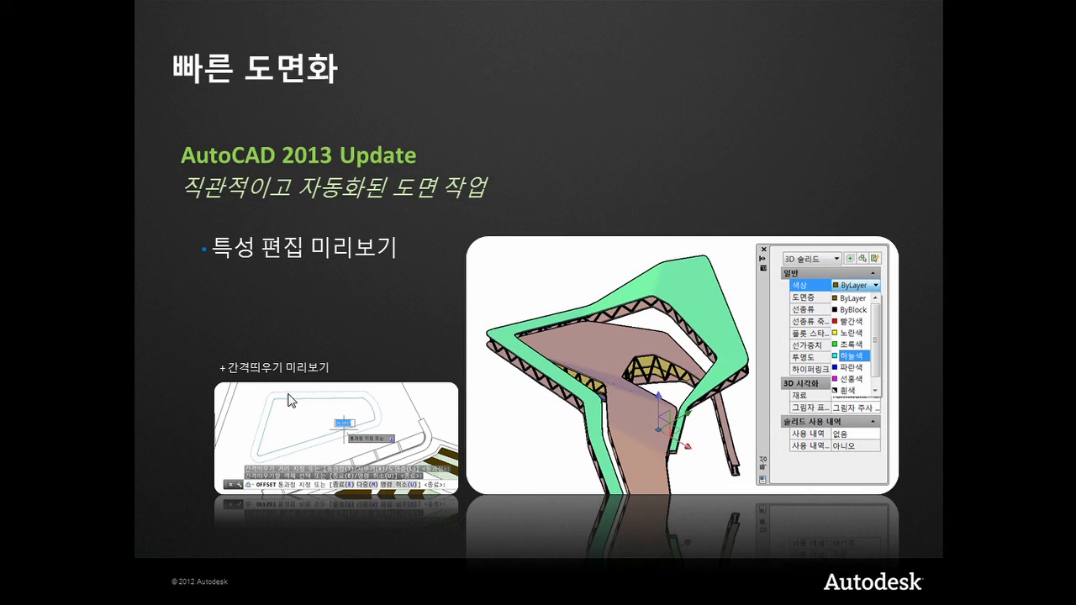
click(342, 575)
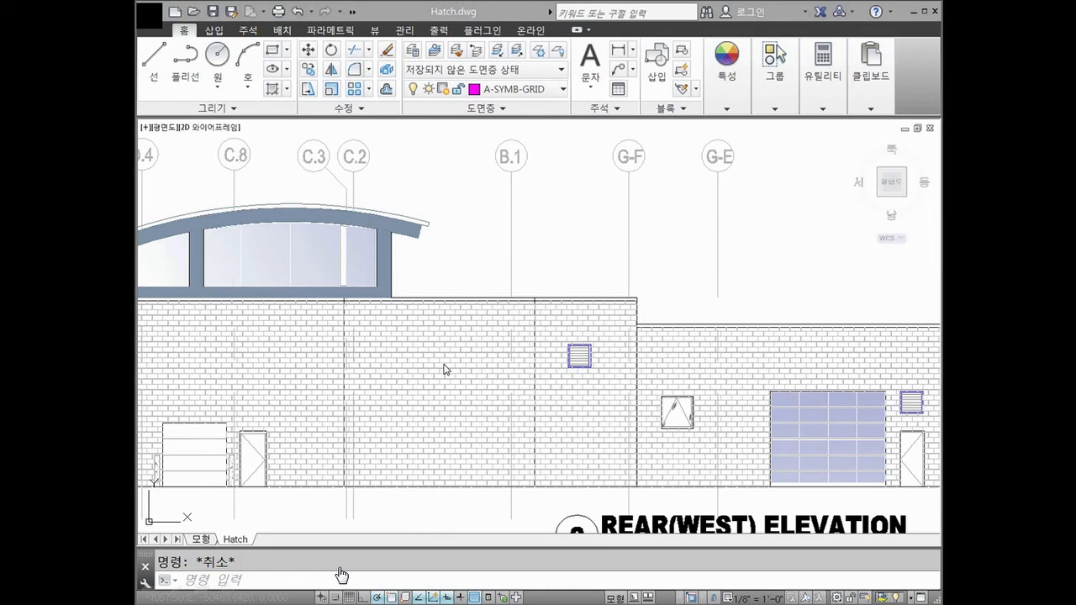
mouse_move(298, 548)
mouse_move(258, 580)
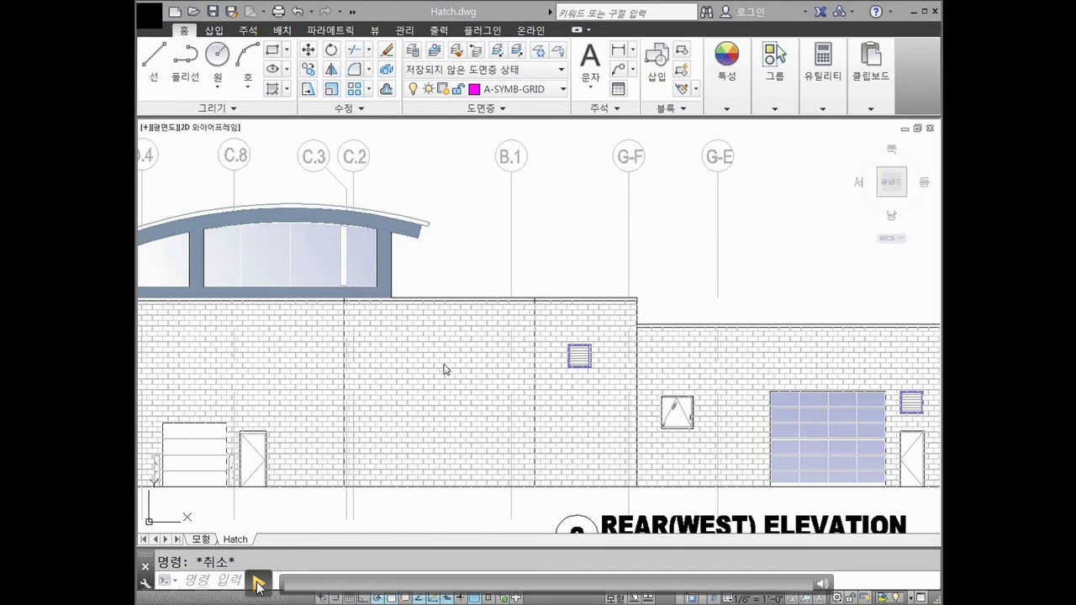
click(258, 581)
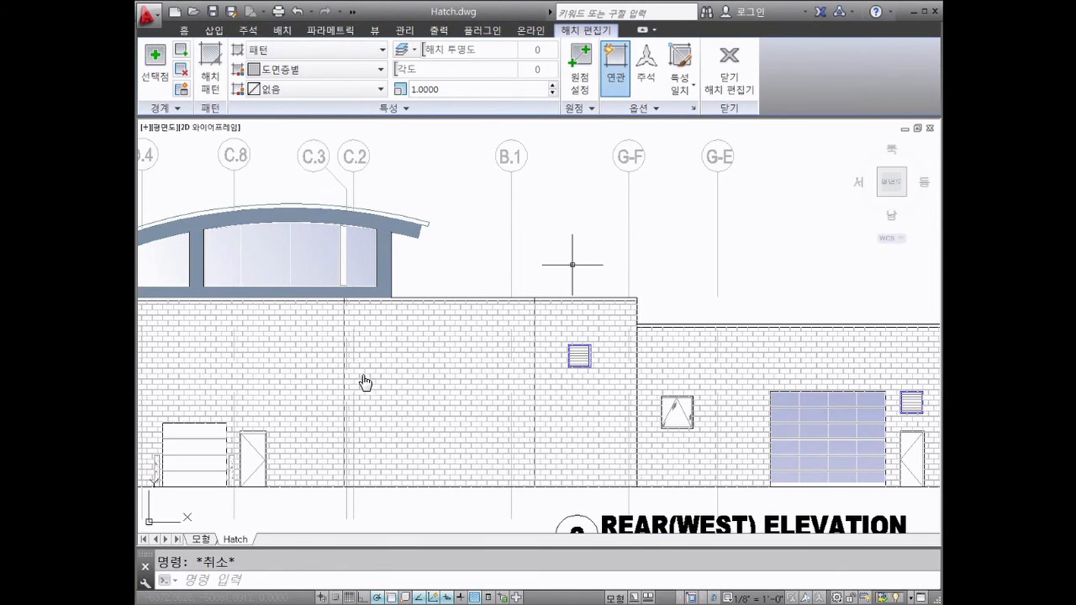
mouse_move(256, 588)
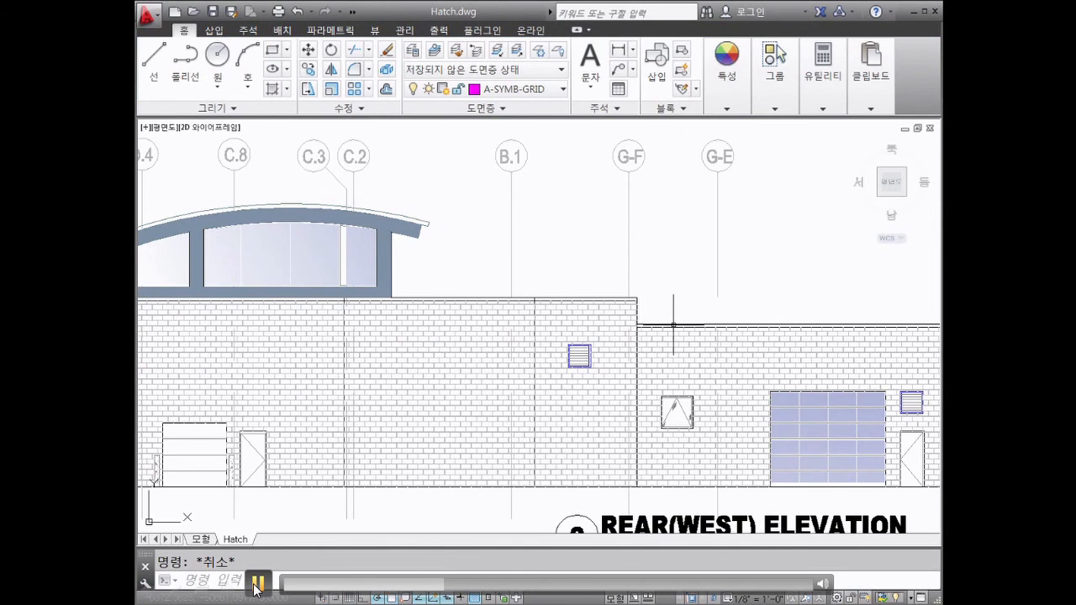
click(256, 583)
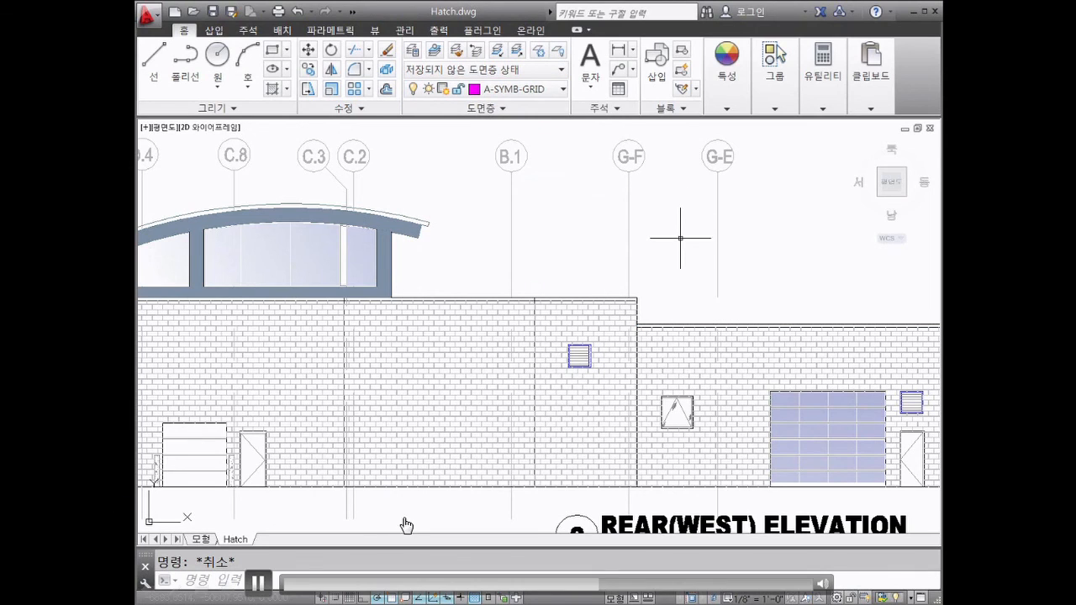
click(266, 586)
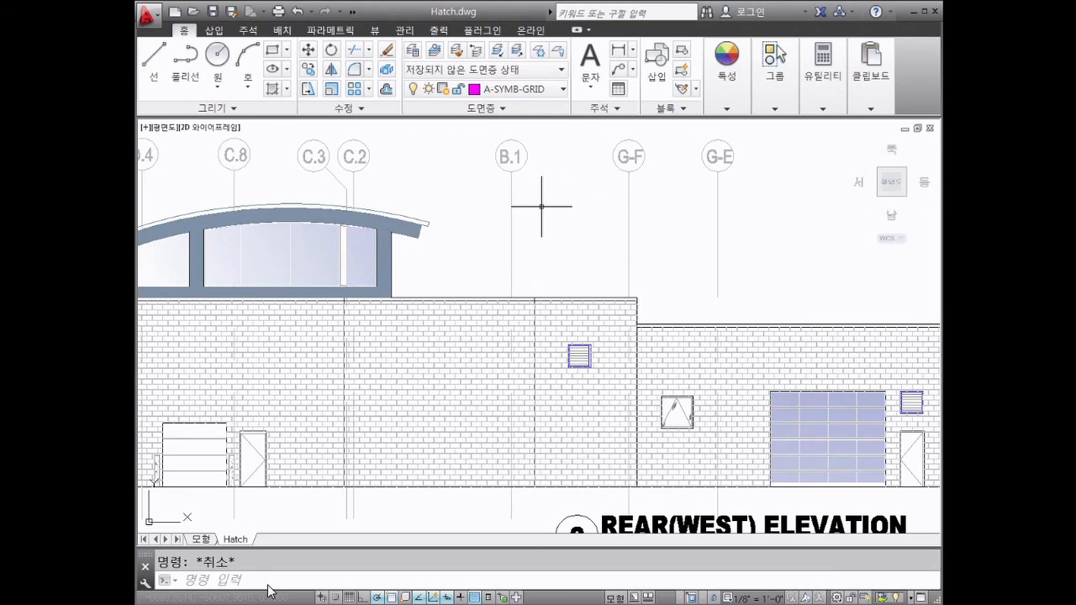
mouse_move(411, 339)
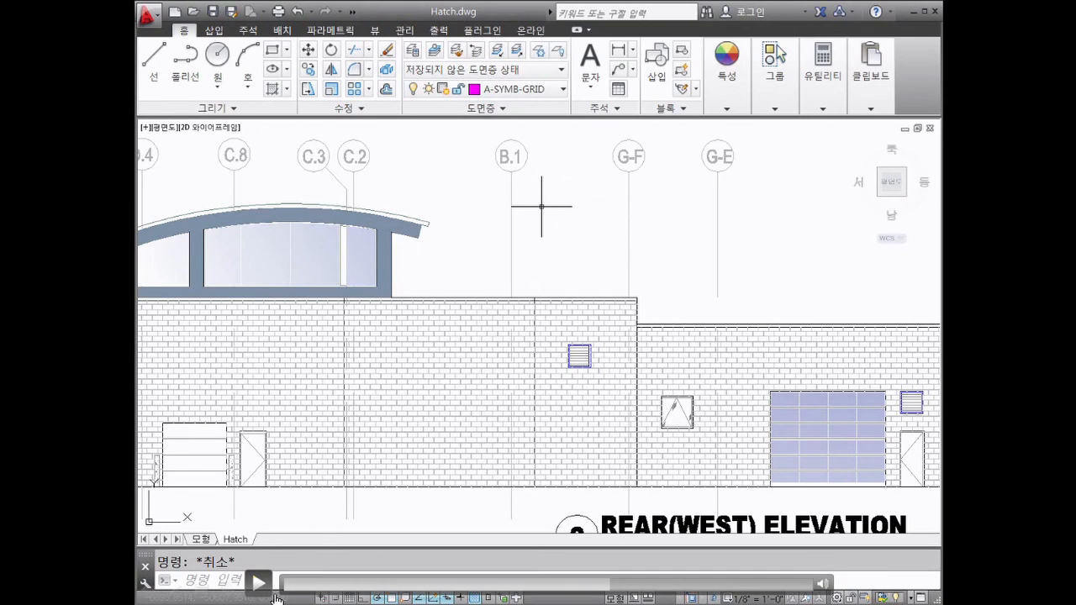
click(260, 584)
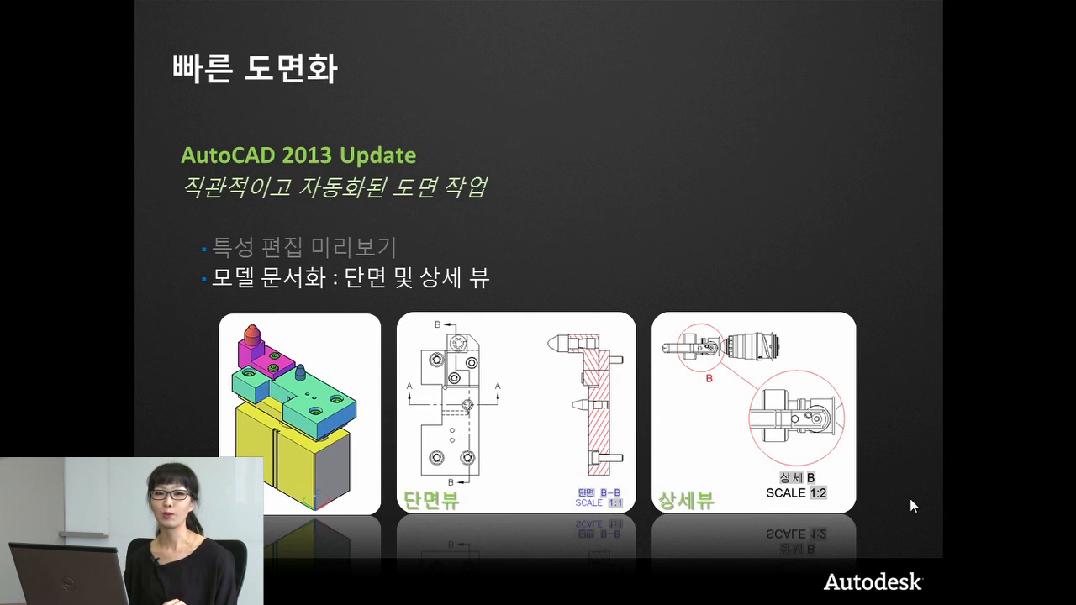
click(674, 365)
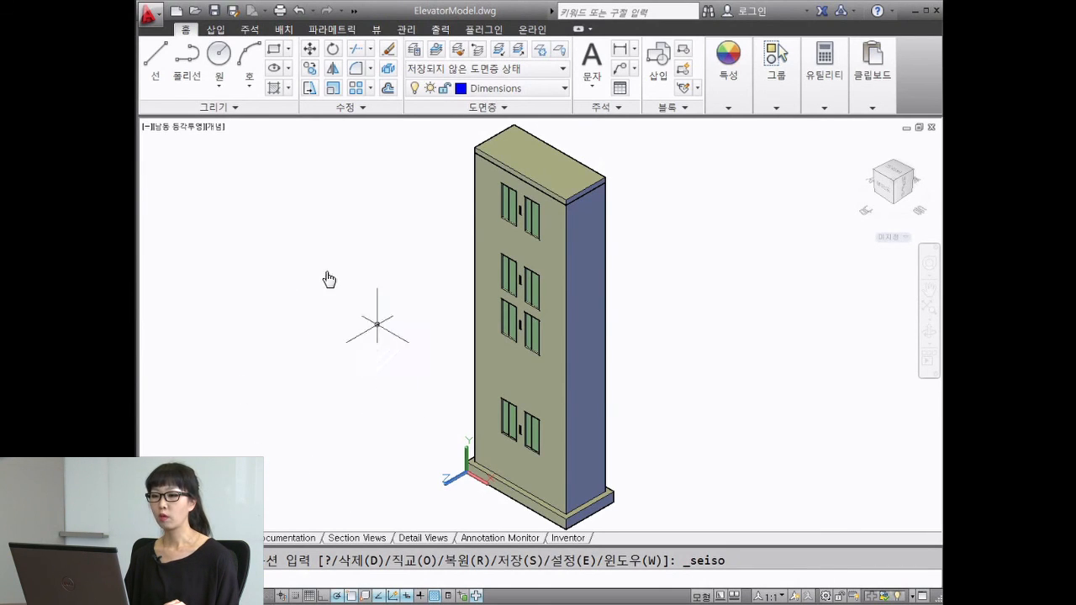
Switch the elevator model in model space to the front view (정면도)
click(285, 31)
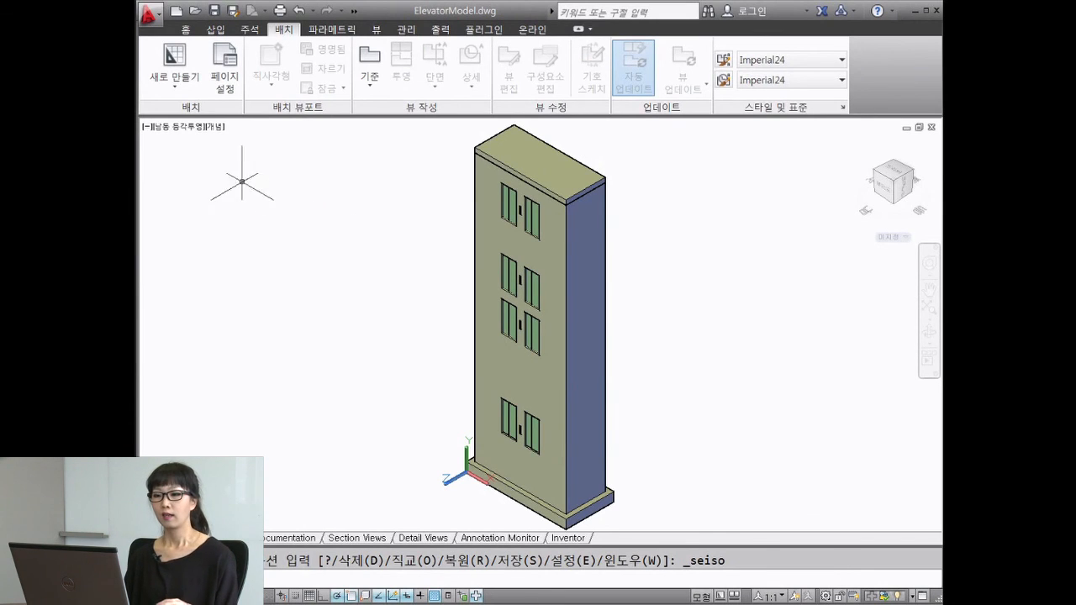
click(190, 132)
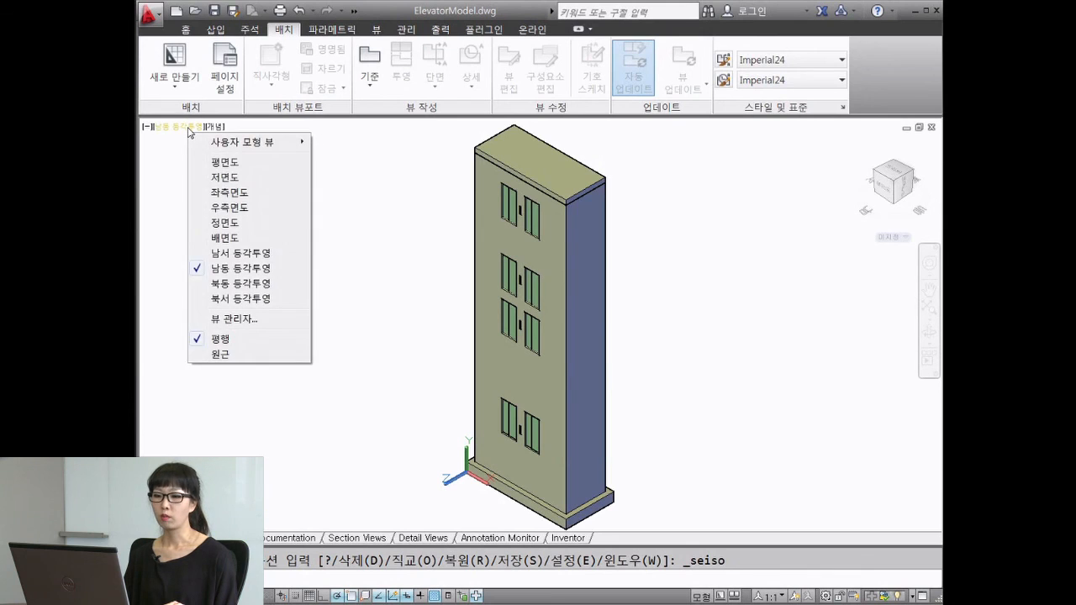
click(208, 223)
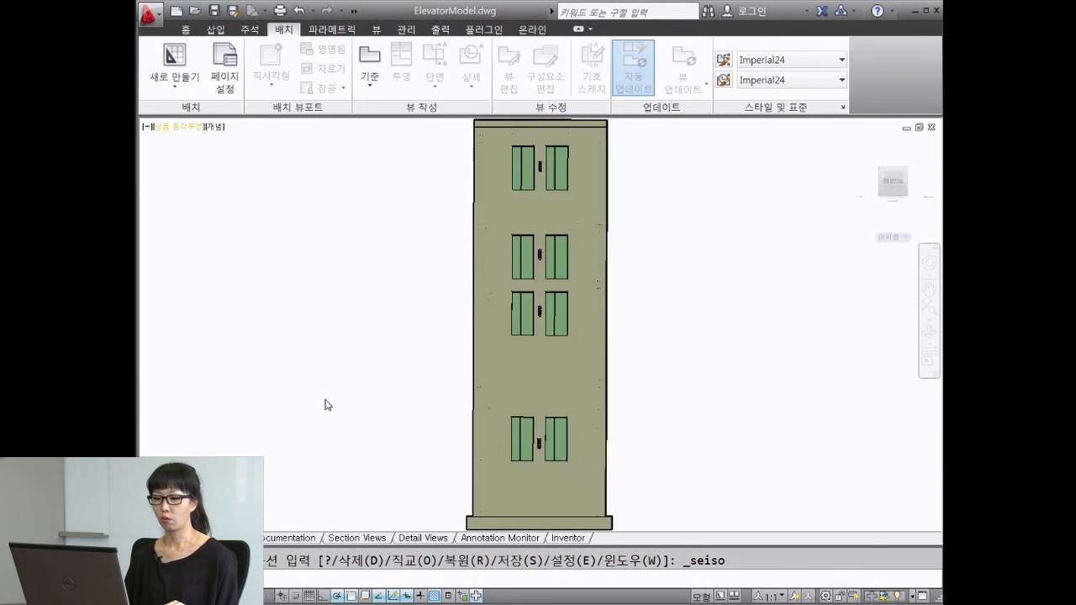
Start a base view from model space on the documentation layout, removing everything except the building's bottom slab from its selection
click(294, 539)
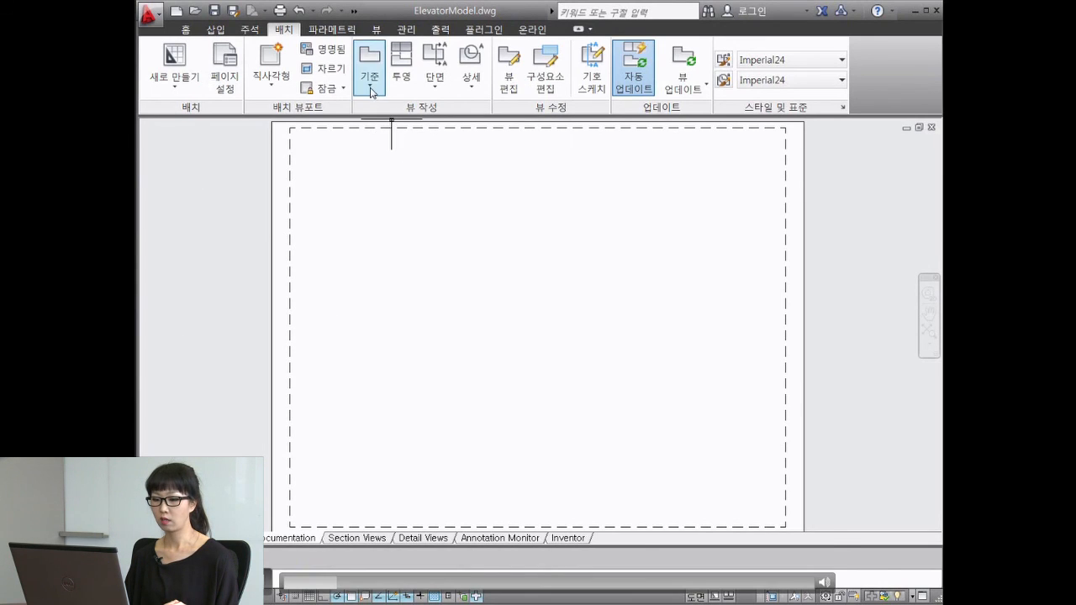
click(370, 88)
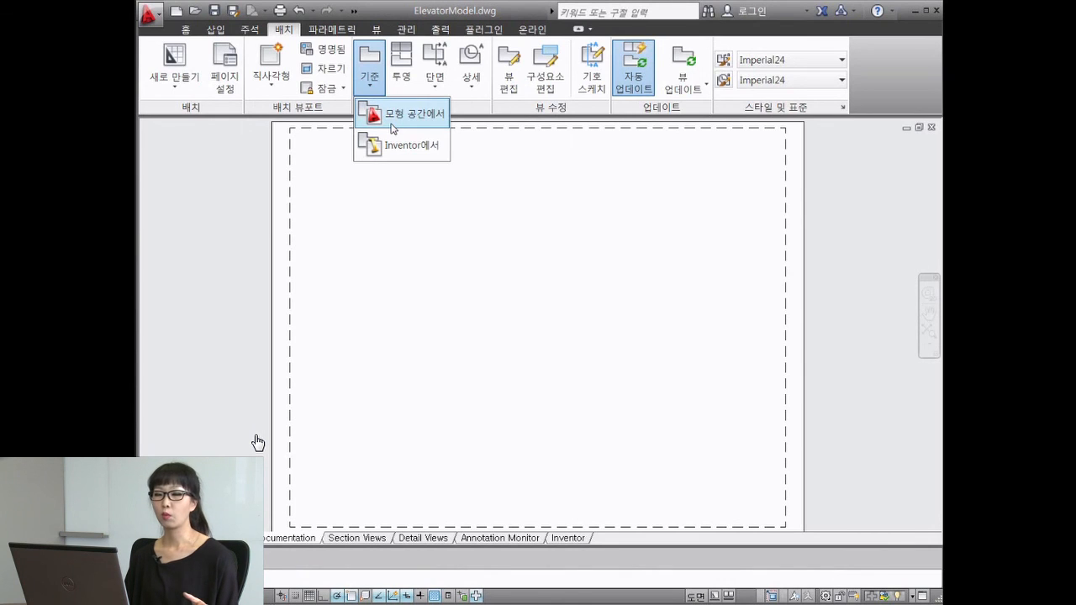
click(391, 113)
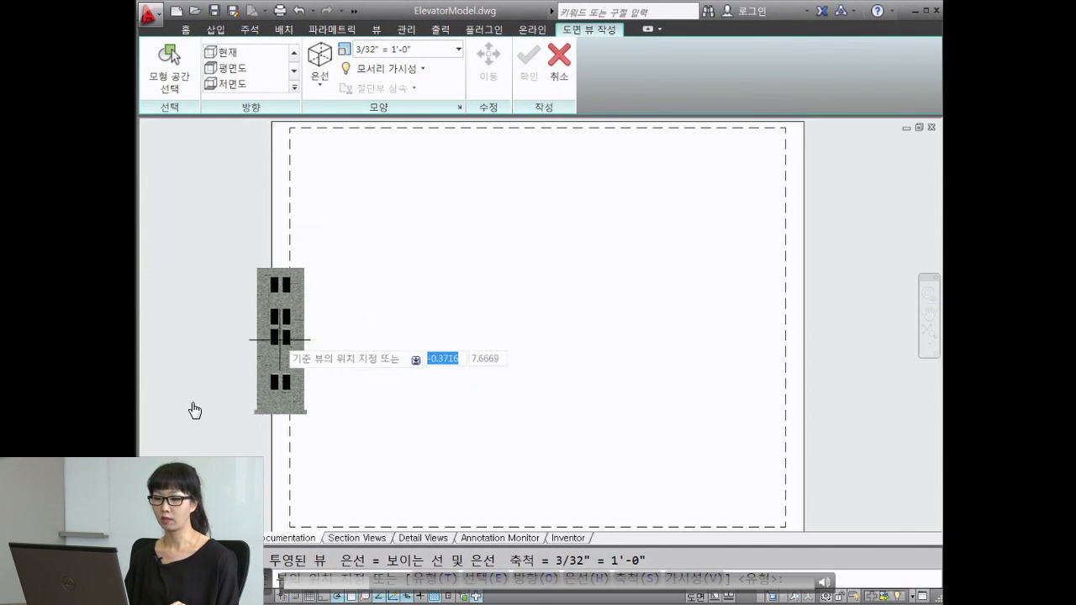
click(163, 86)
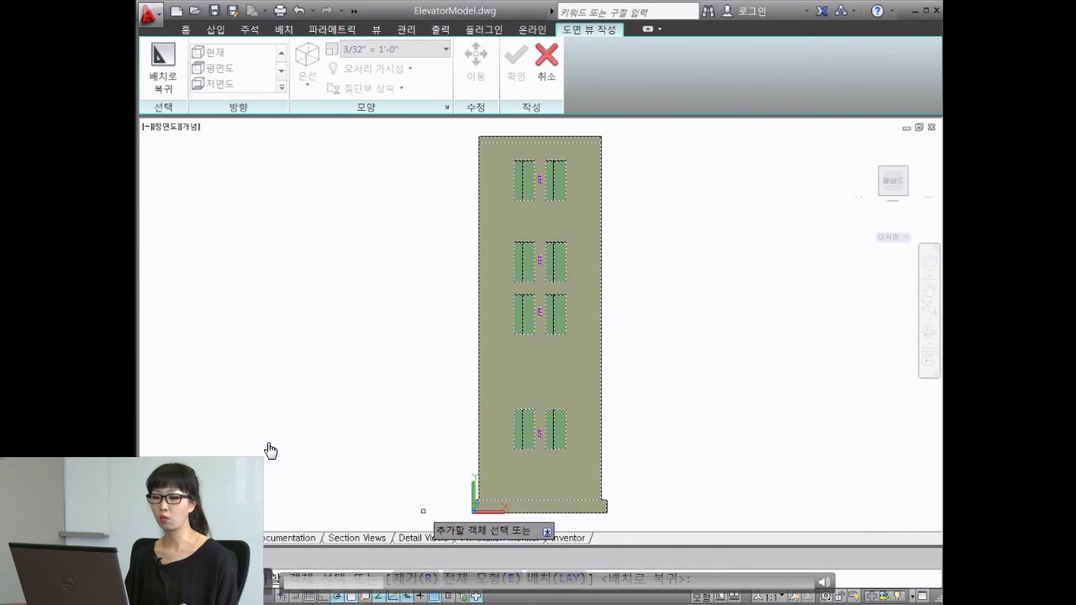
click(428, 580)
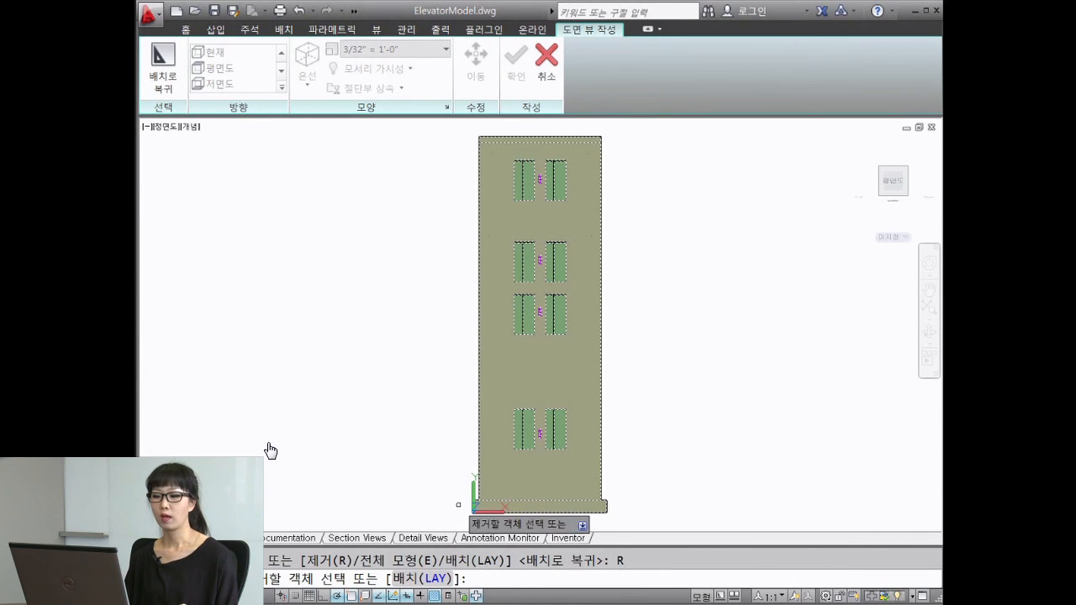
click(459, 505)
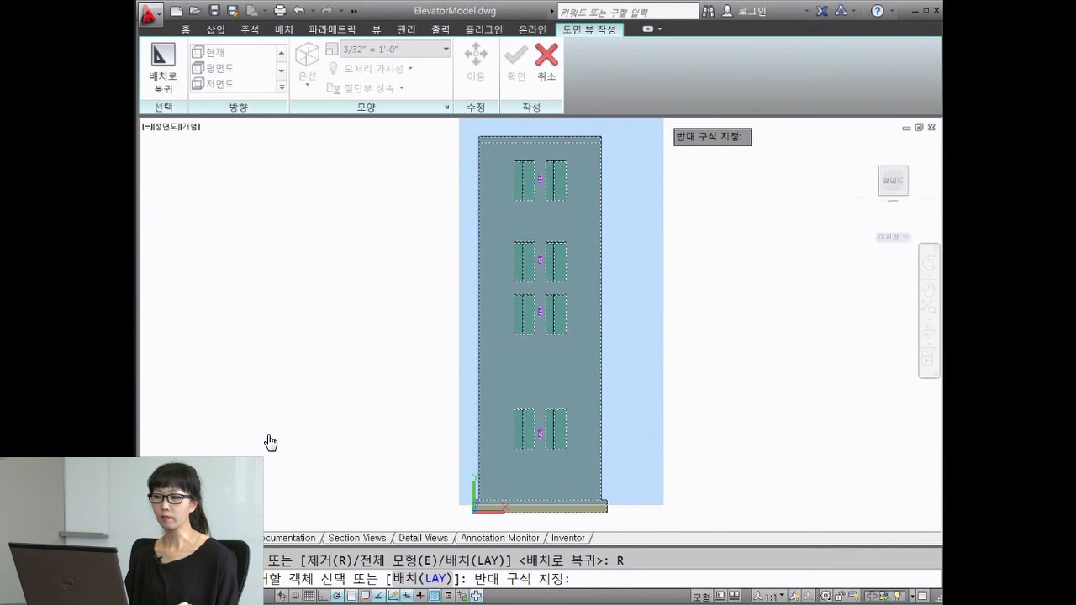
click(664, 126)
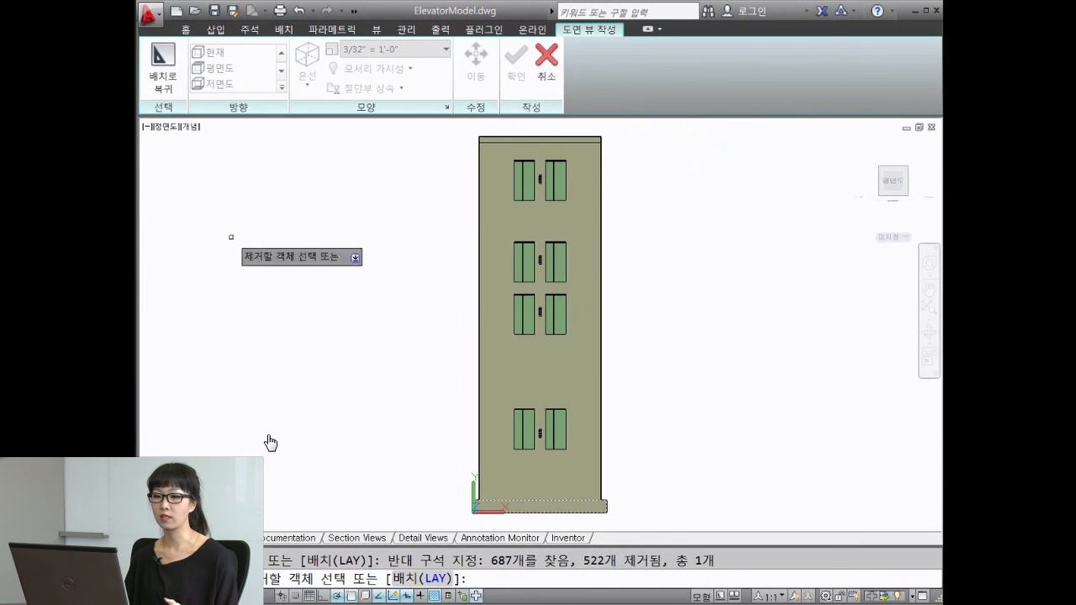
click(160, 74)
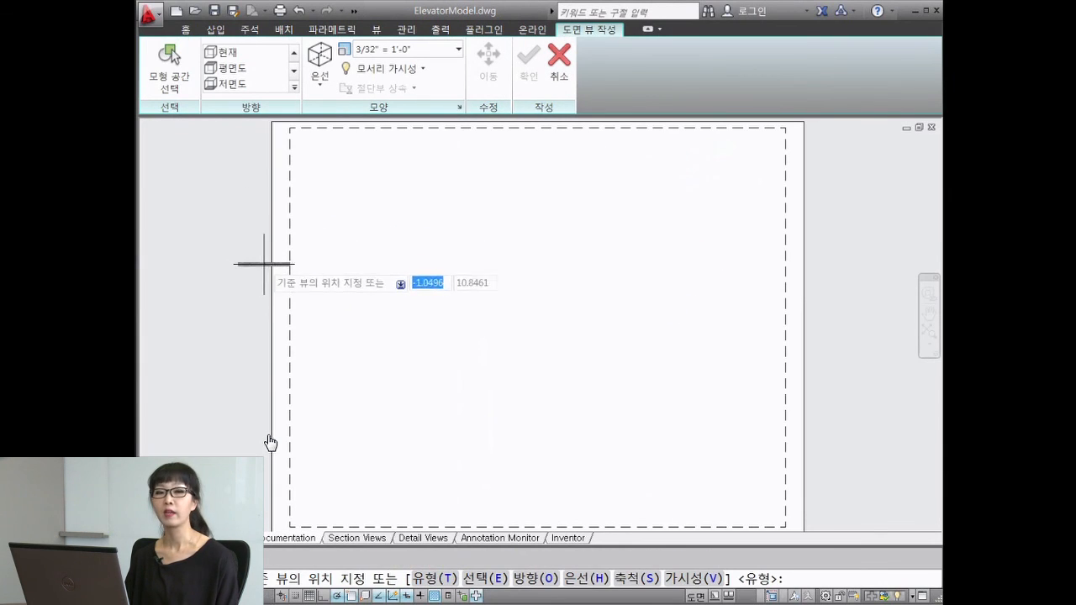
Place the base view near the sheet's lower-left corner and project a view above it, an isometric view and a side view beside it
click(364, 445)
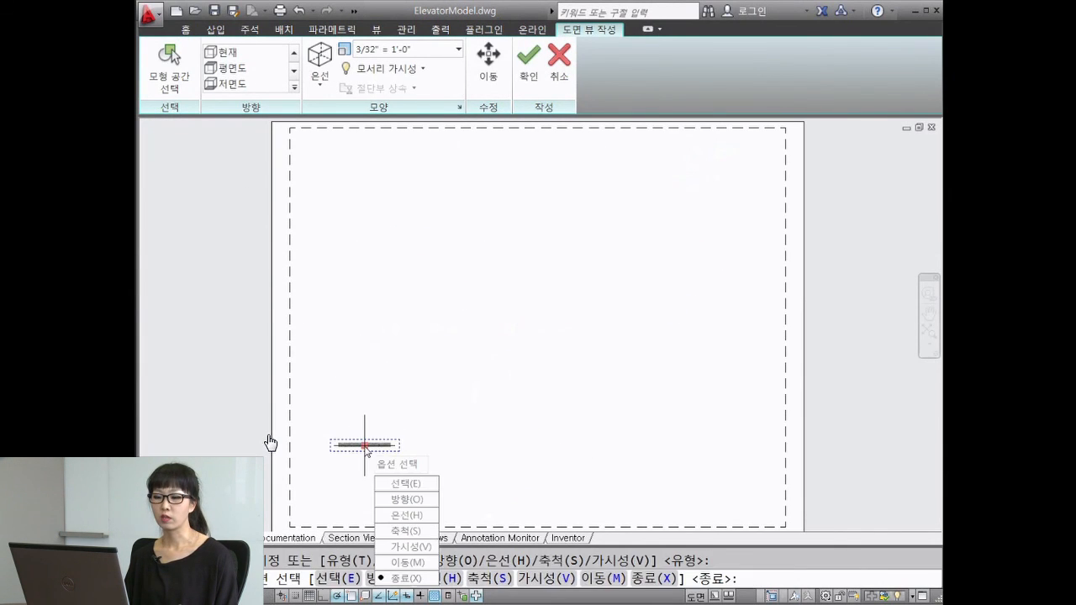
key(Return)
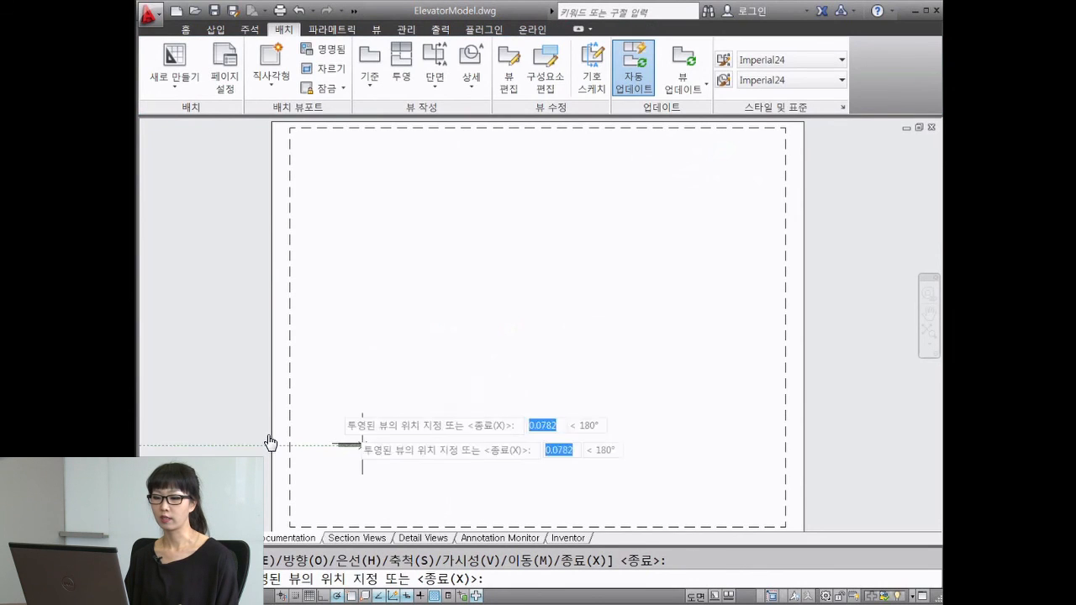
click(364, 205)
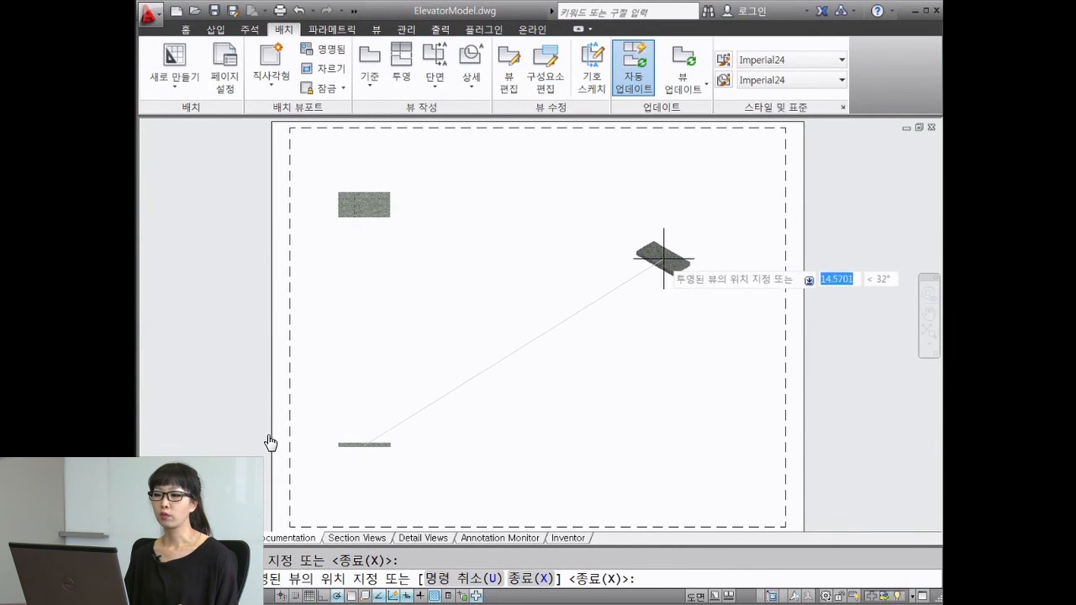
click(675, 424)
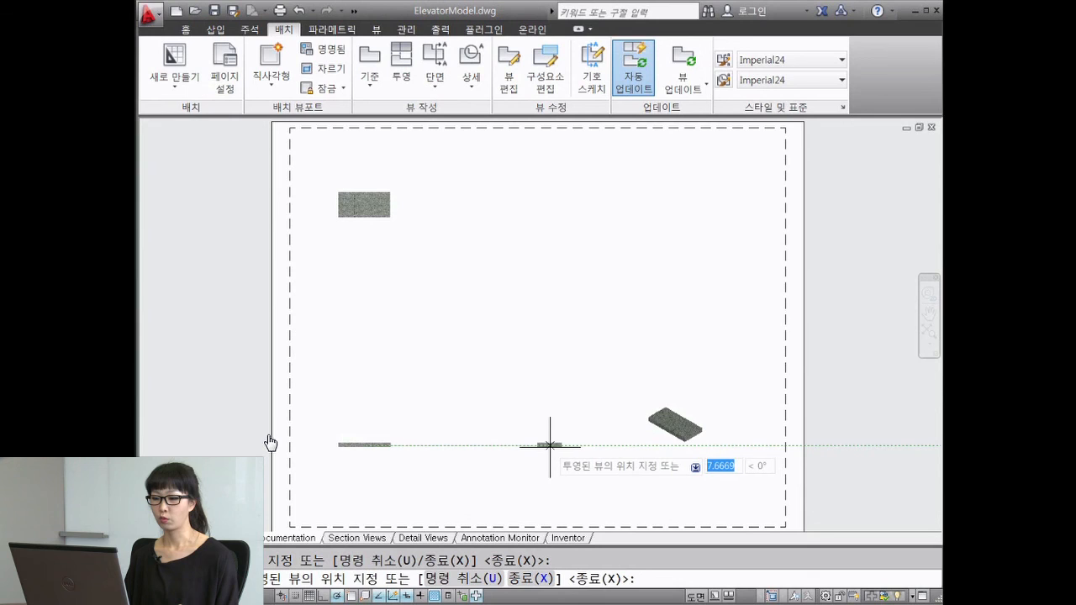
key(Return)
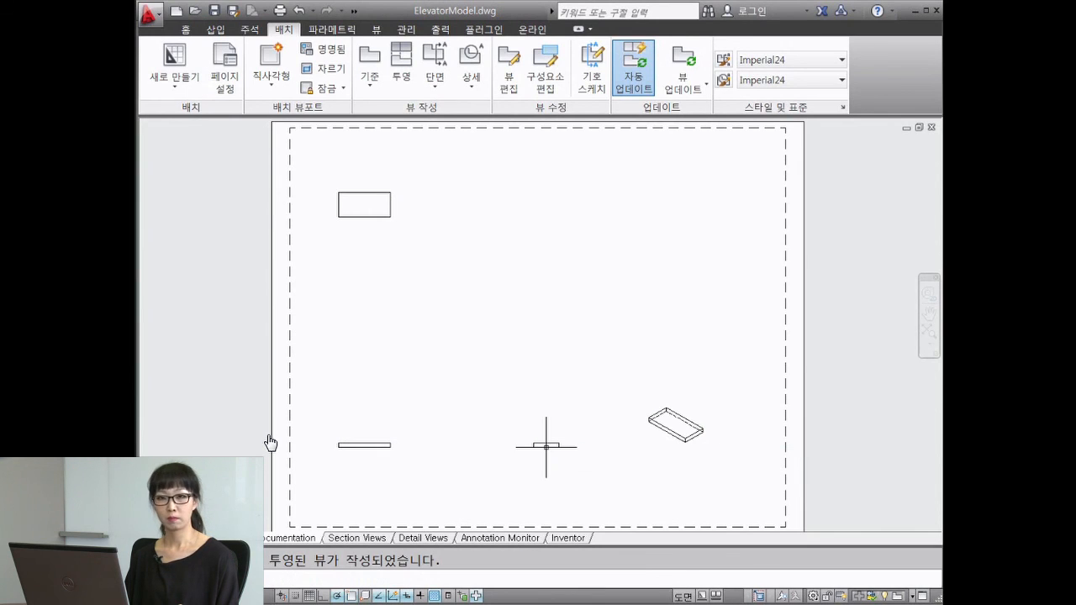
Edit the base view's model space selection to add the tower walls and elevator doors to the slab
click(378, 445)
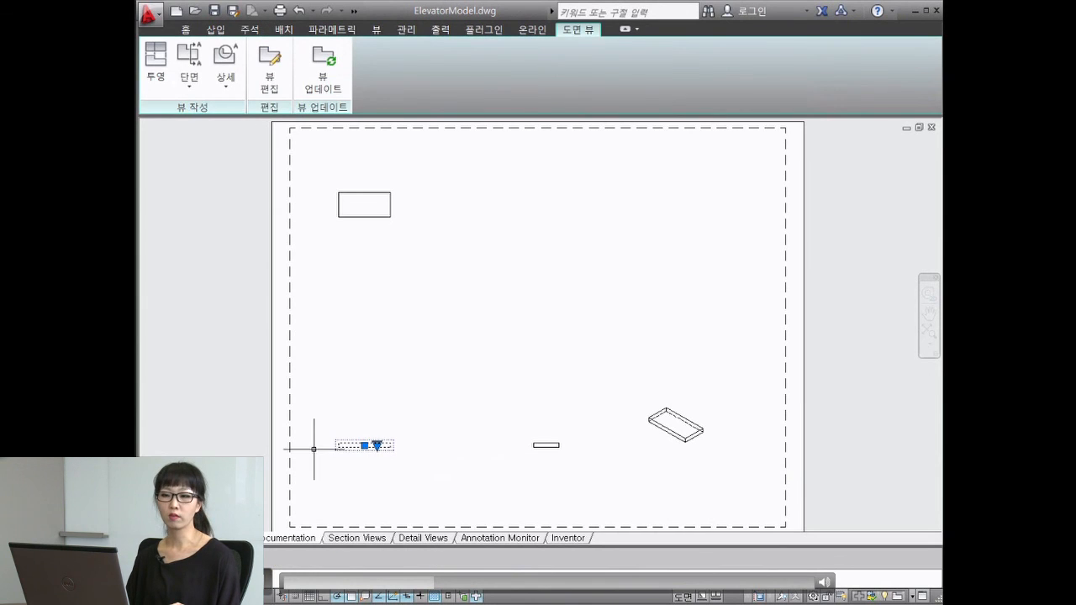
click(269, 72)
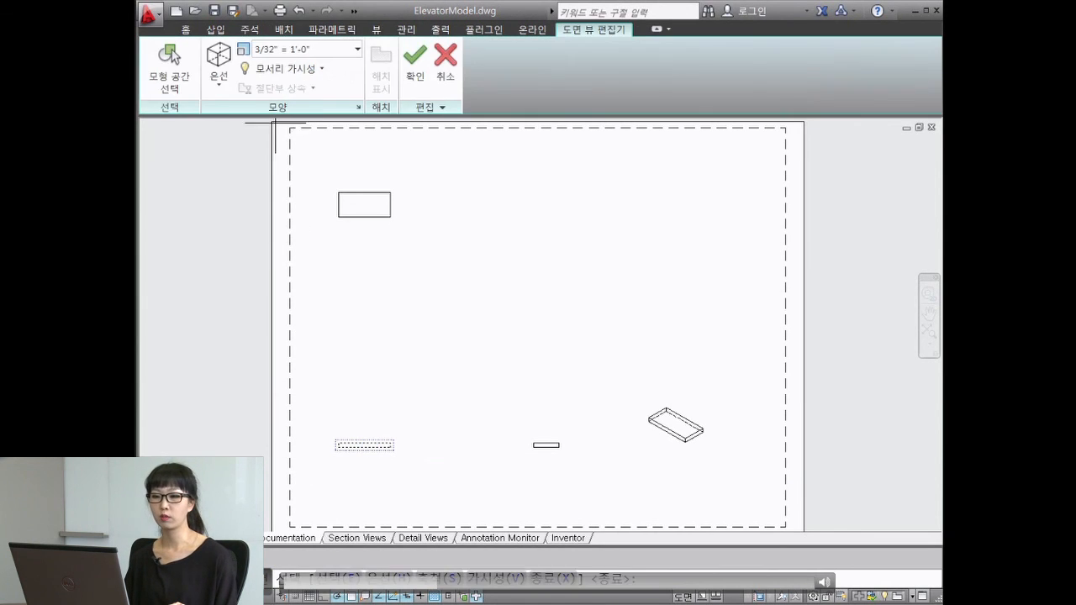
click(169, 67)
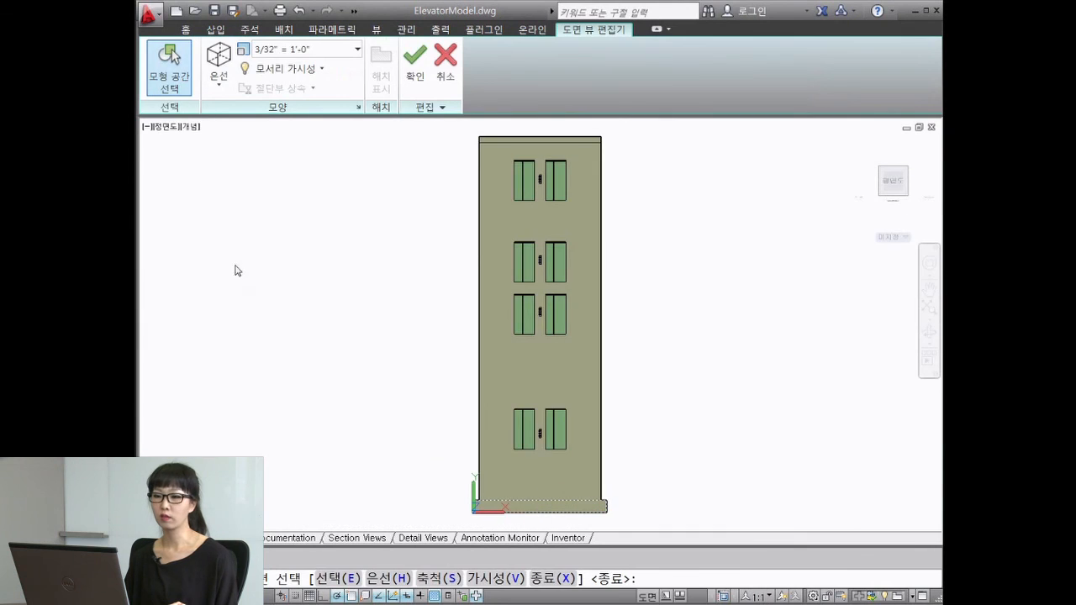
click(478, 376)
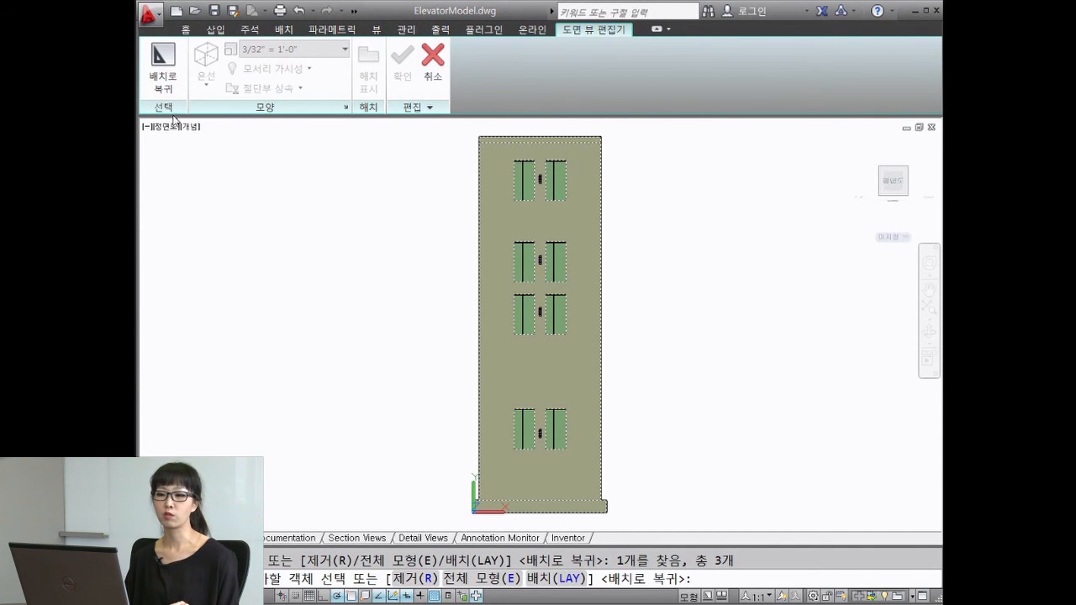
click(156, 85)
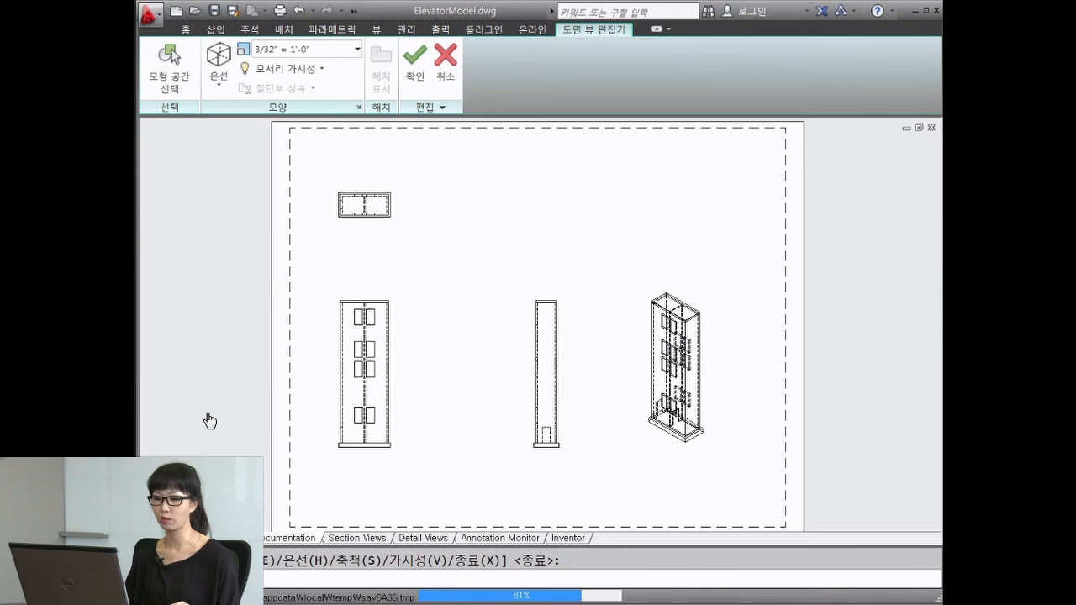
key(Return)
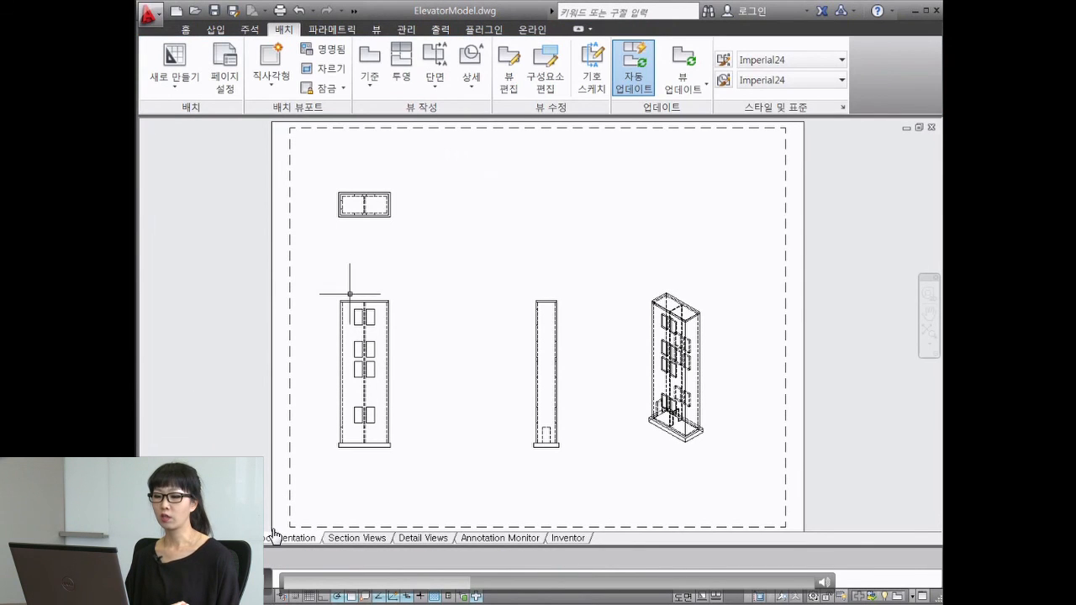
Check the properties of the front base view, close them and deselect the view
click(353, 301)
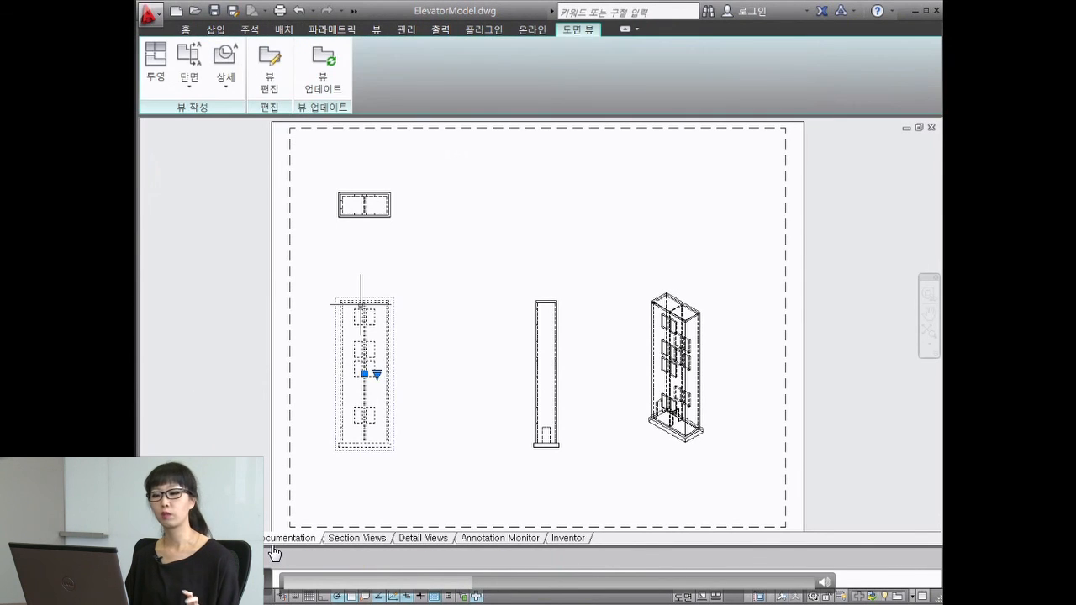
right_click(424, 224)
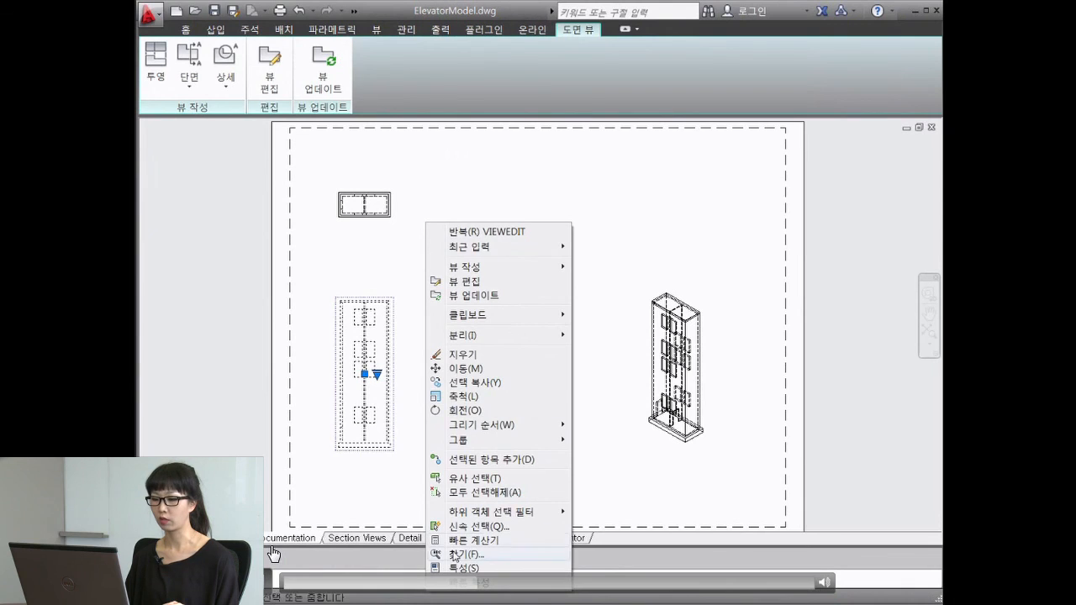
click(464, 568)
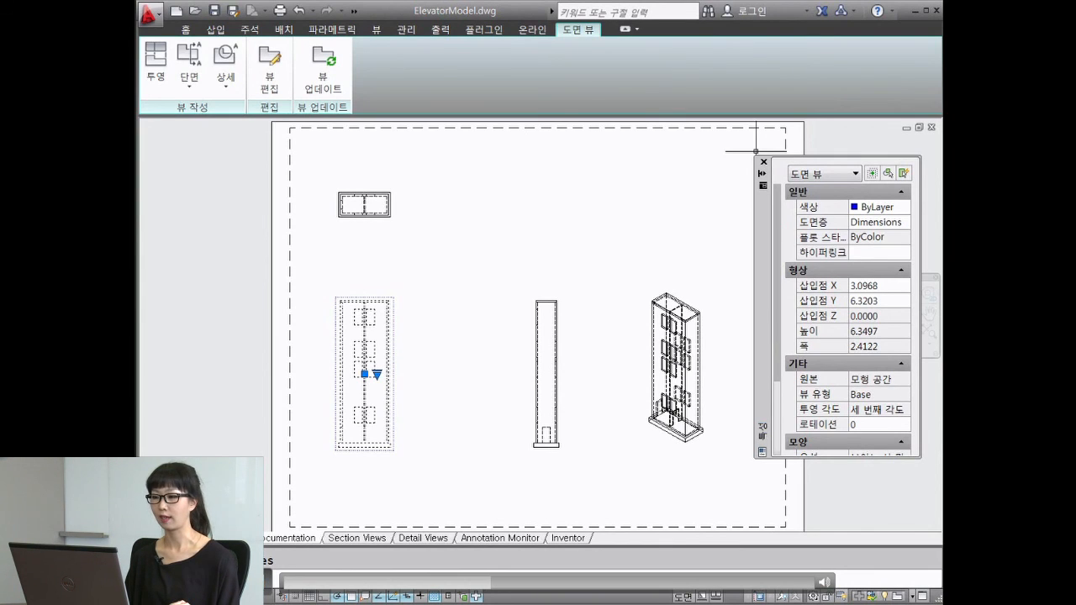
click(764, 162)
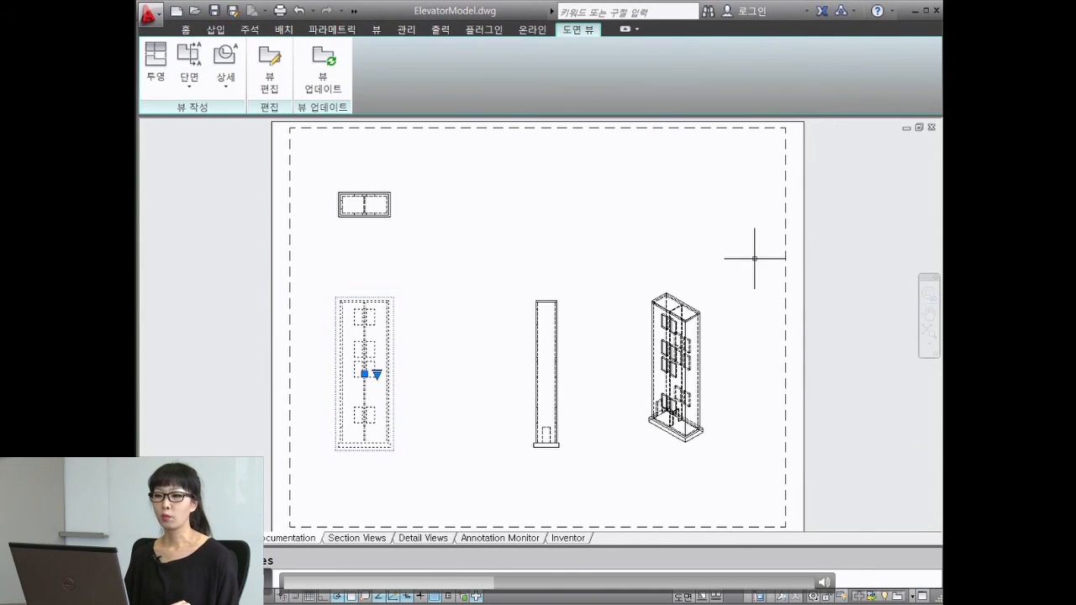
key(Escape)
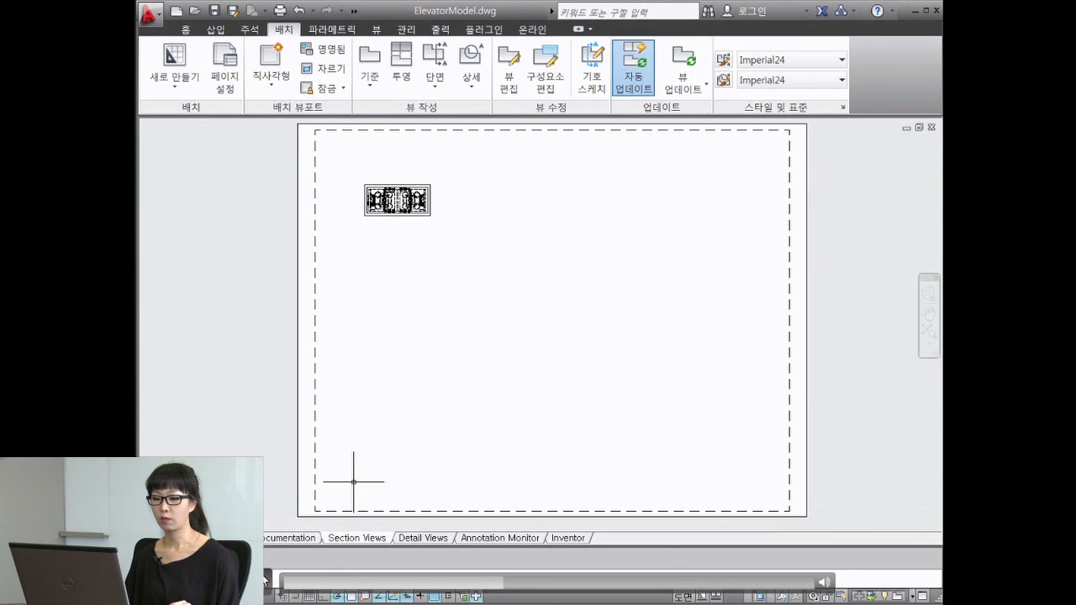
Create a full section view A-A on the Section Views layout, cutting horizontally through the plan view and placing the section below it
click(435, 84)
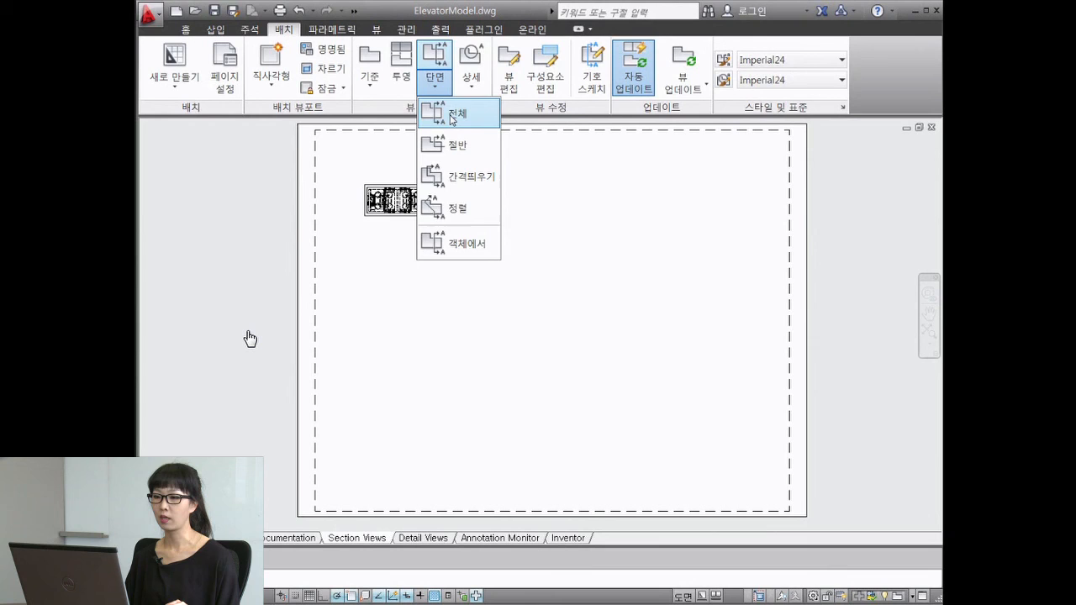
click(454, 114)
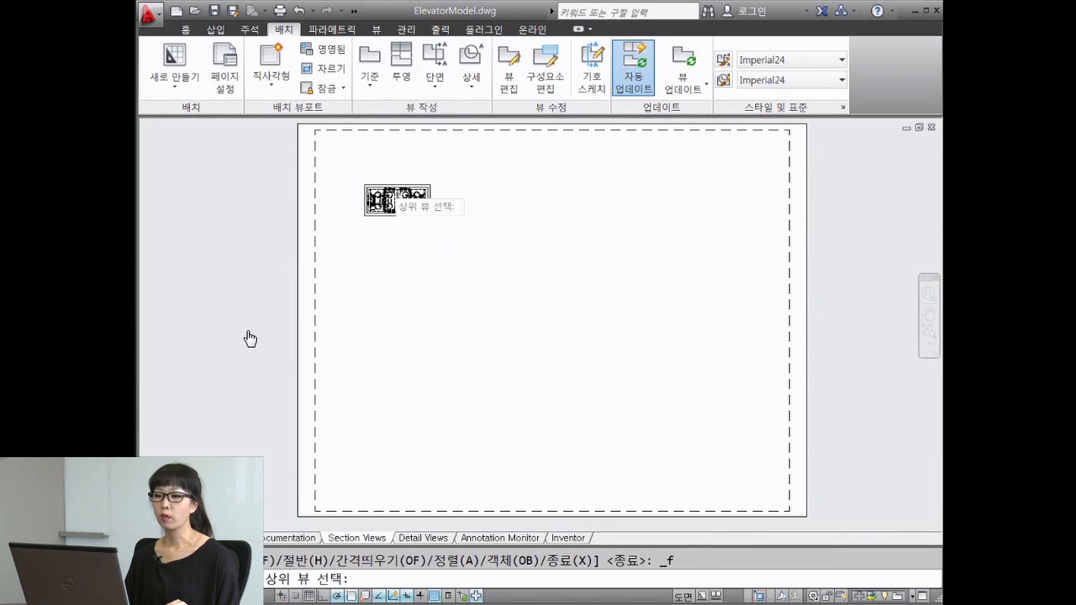
click(380, 200)
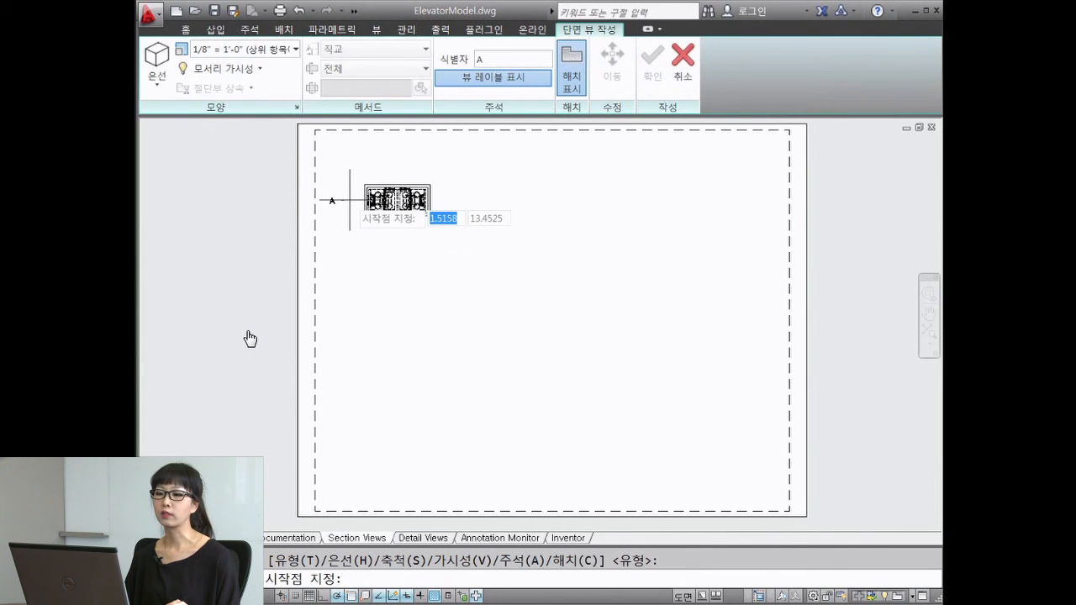
click(350, 200)
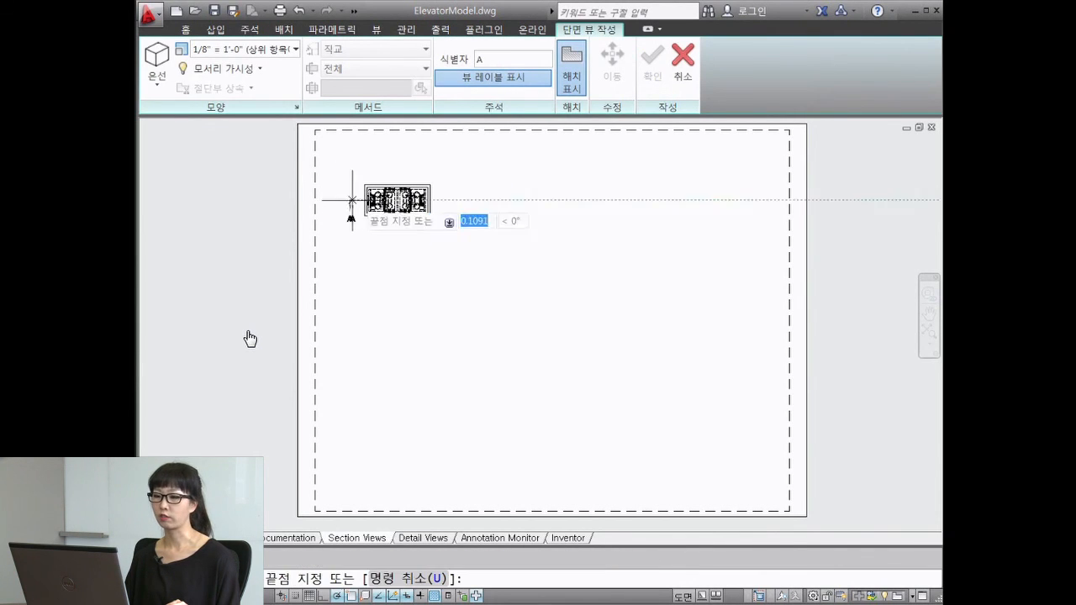
click(439, 200)
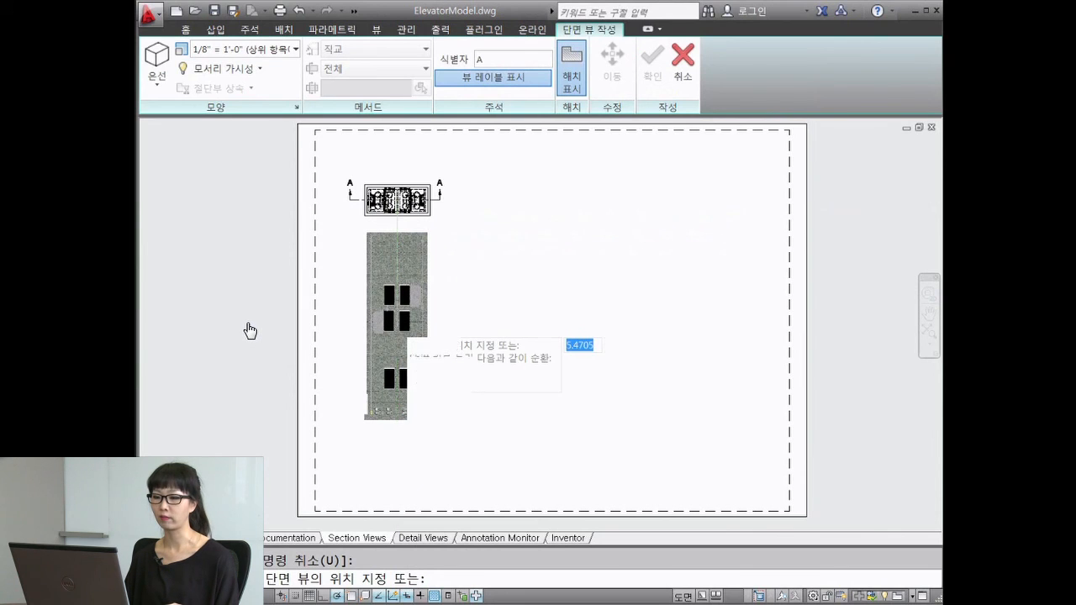
click(397, 326)
click(397, 327)
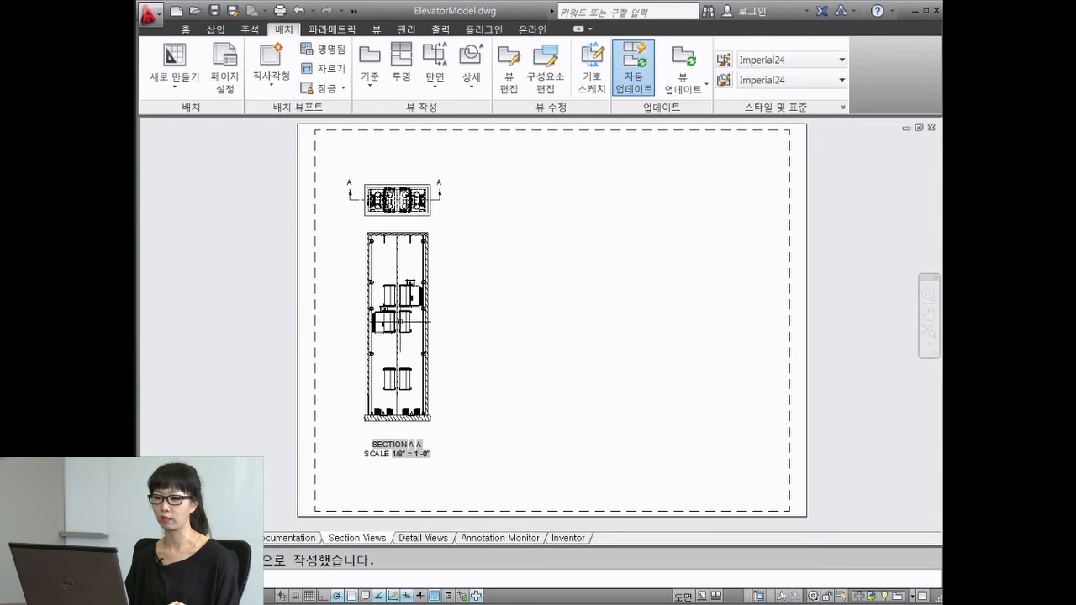
Project an isometric view from section view A-A and place it toward the sheet's upper-right area
click(404, 261)
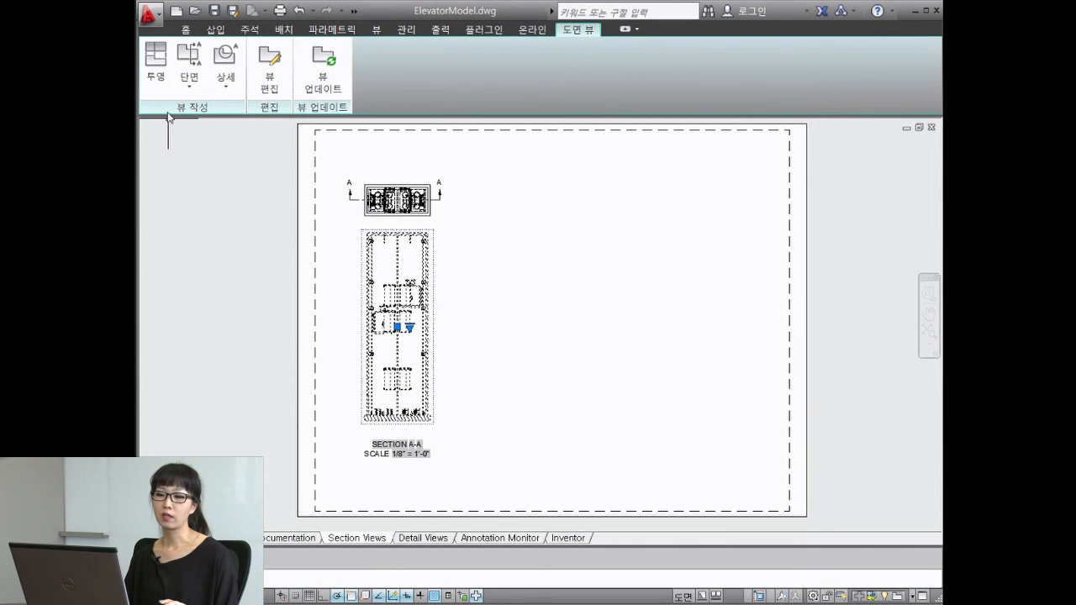
click(156, 67)
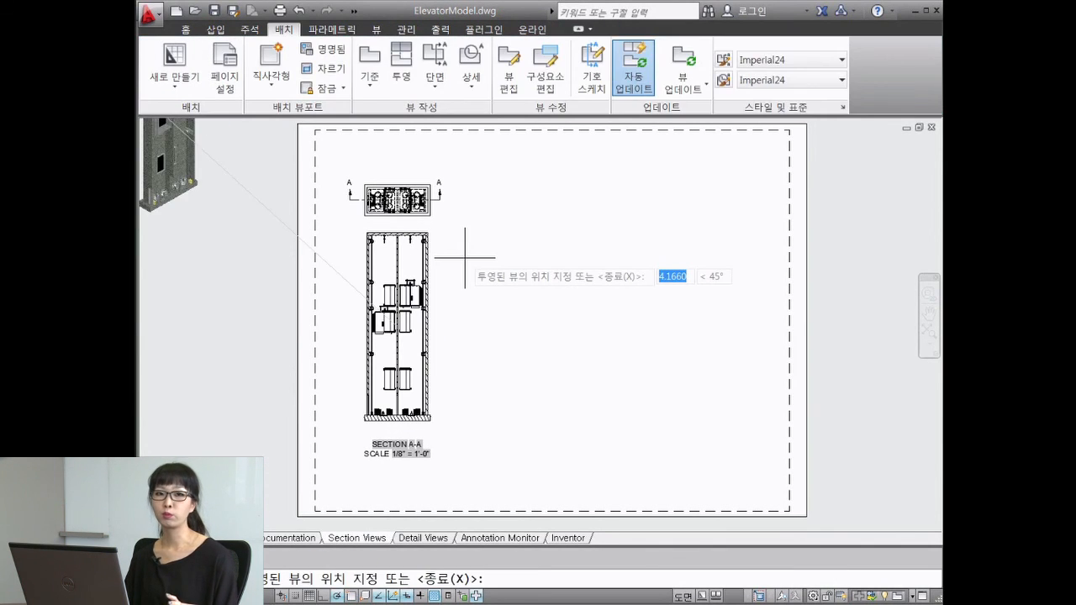
click(651, 202)
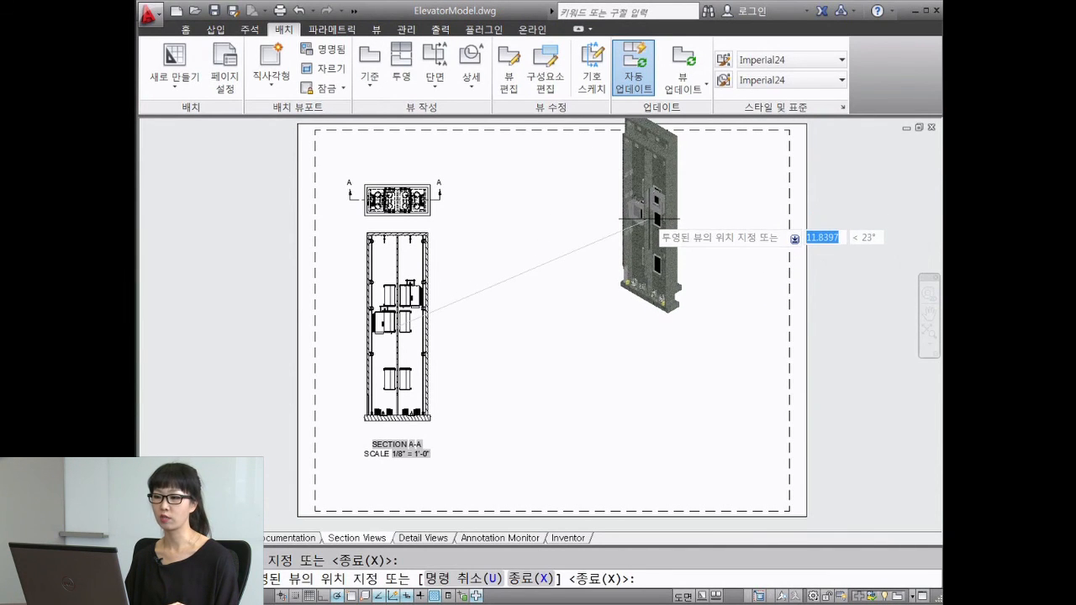
key(Return)
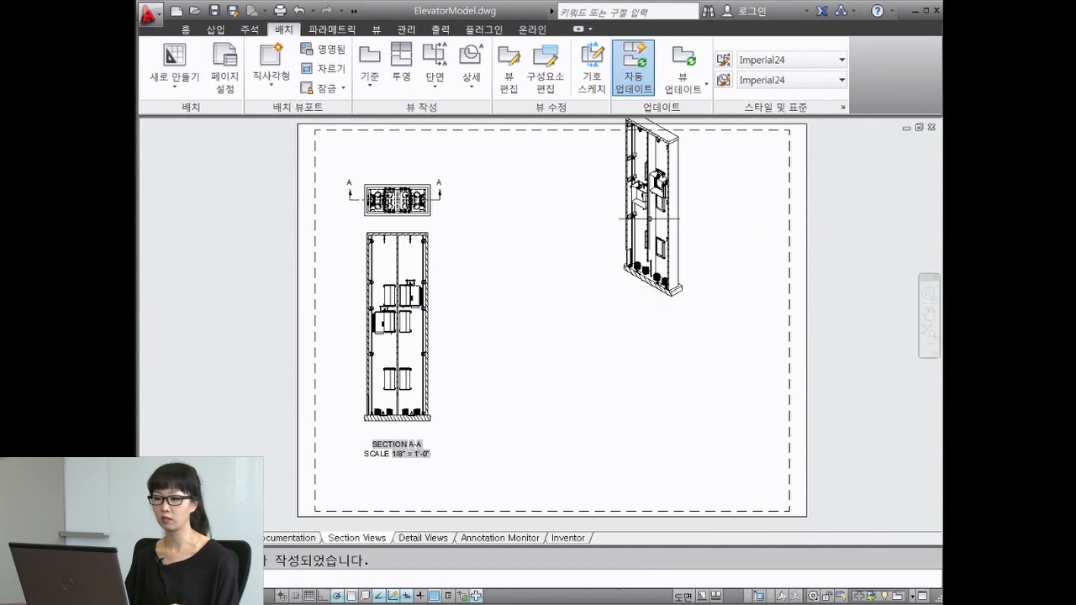
Move the isometric section view beside section view A-A and deselect it
click(649, 210)
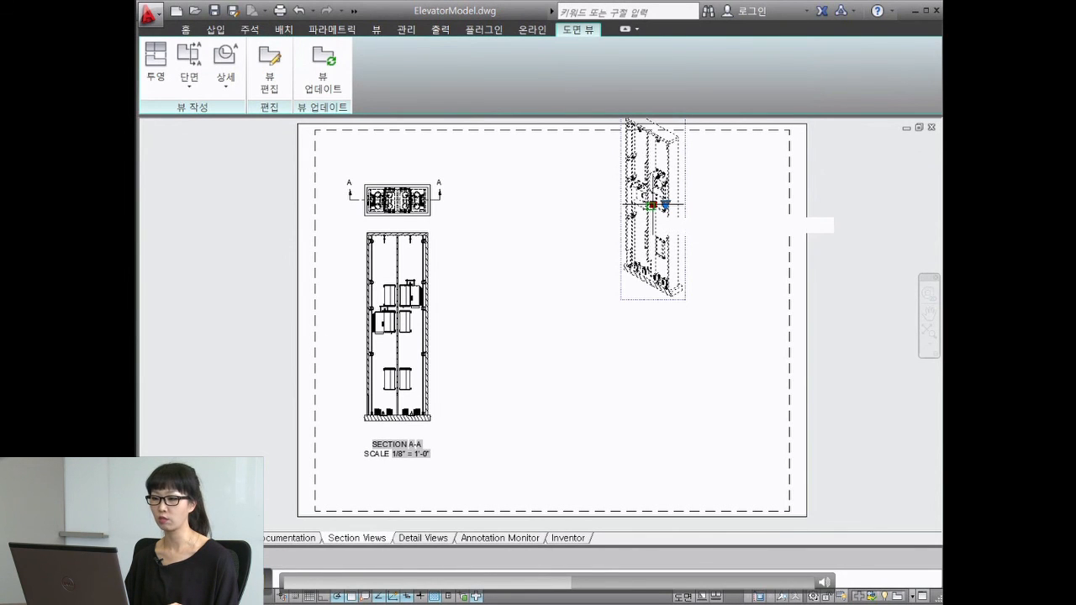
click(654, 204)
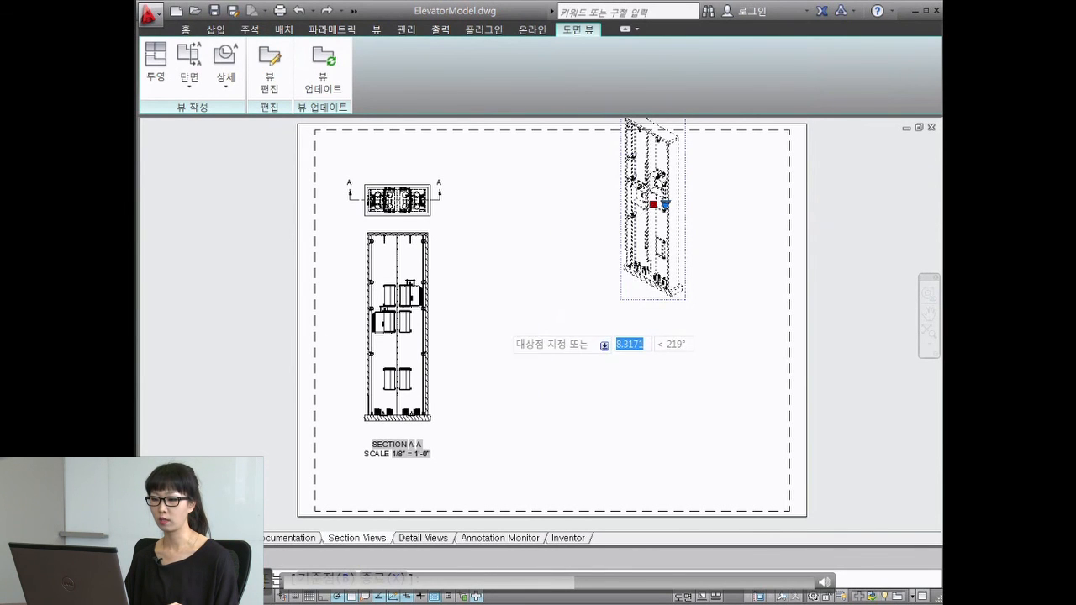
click(502, 330)
scroll(463, 349, up, 2)
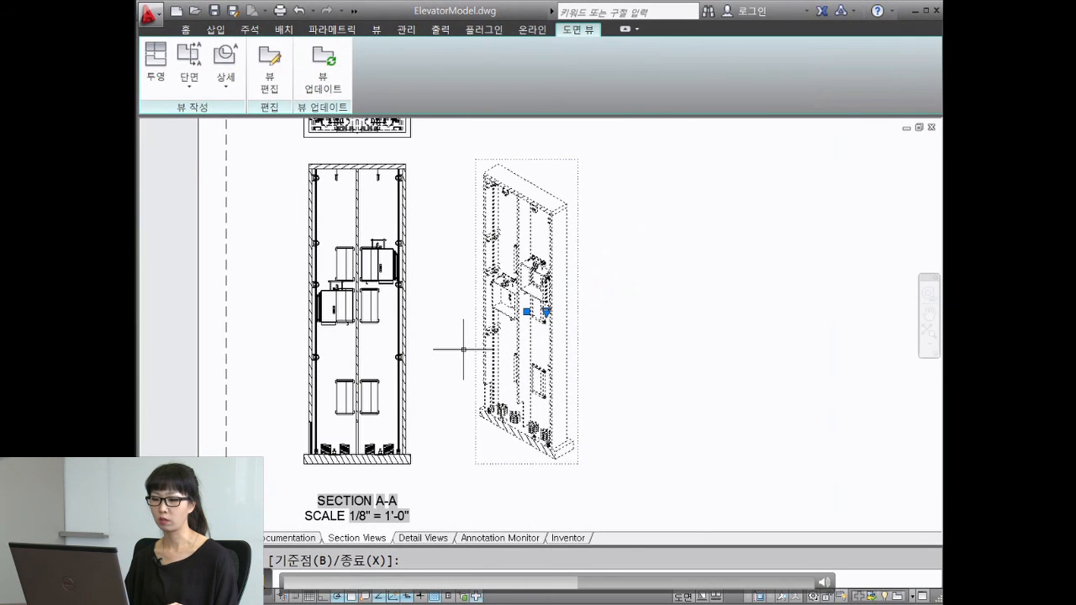
key(Escape)
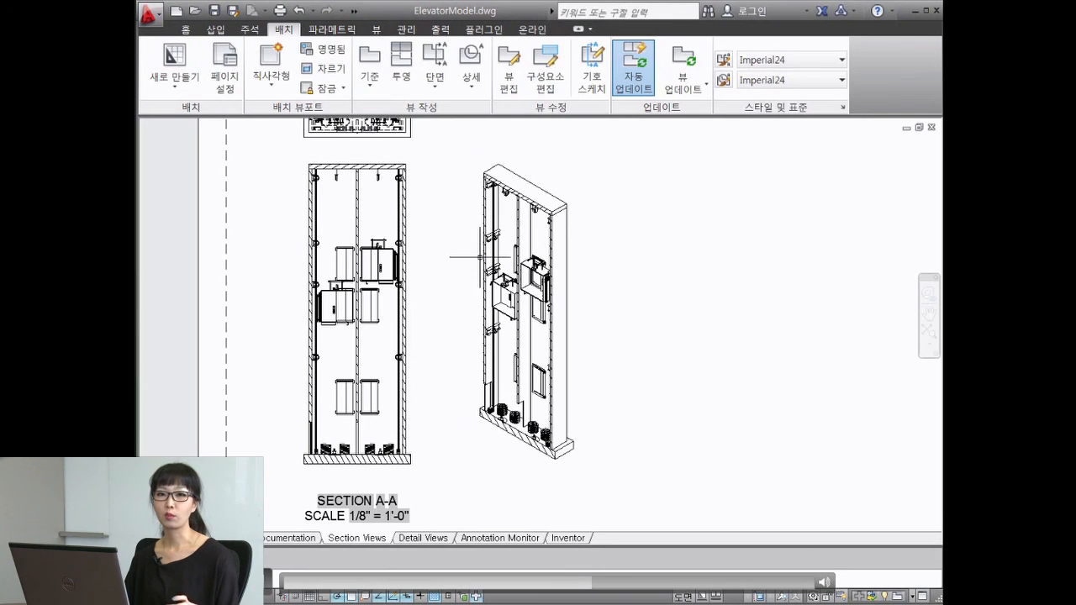
Create circular detail view B of the upper elevator car in section A-A, with a boundary about 0.62 in radius, placed beyond the isometric view
click(469, 90)
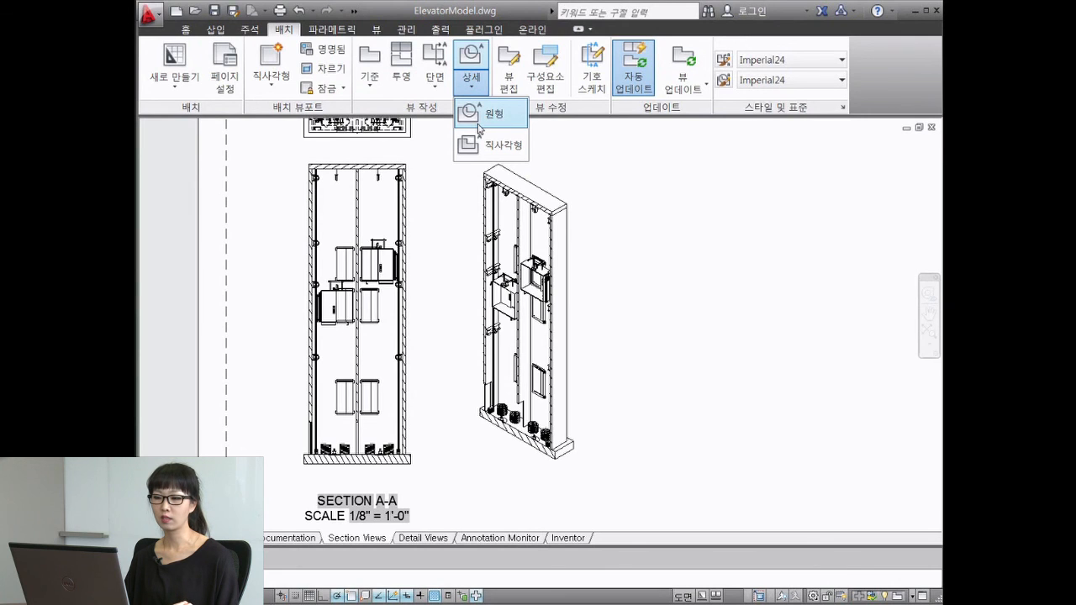
click(492, 113)
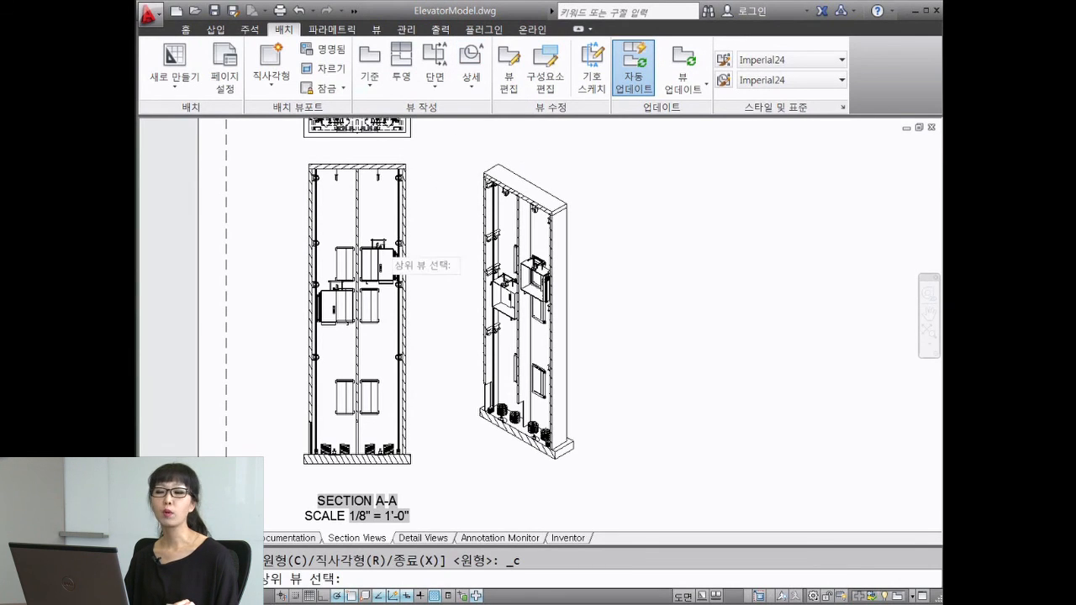
click(380, 220)
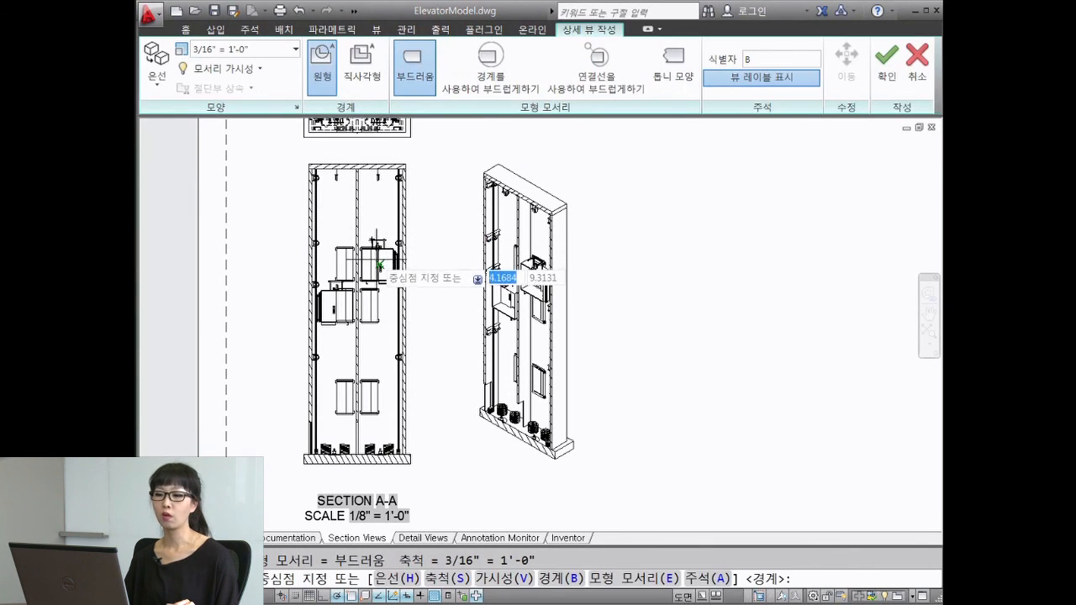
click(380, 265)
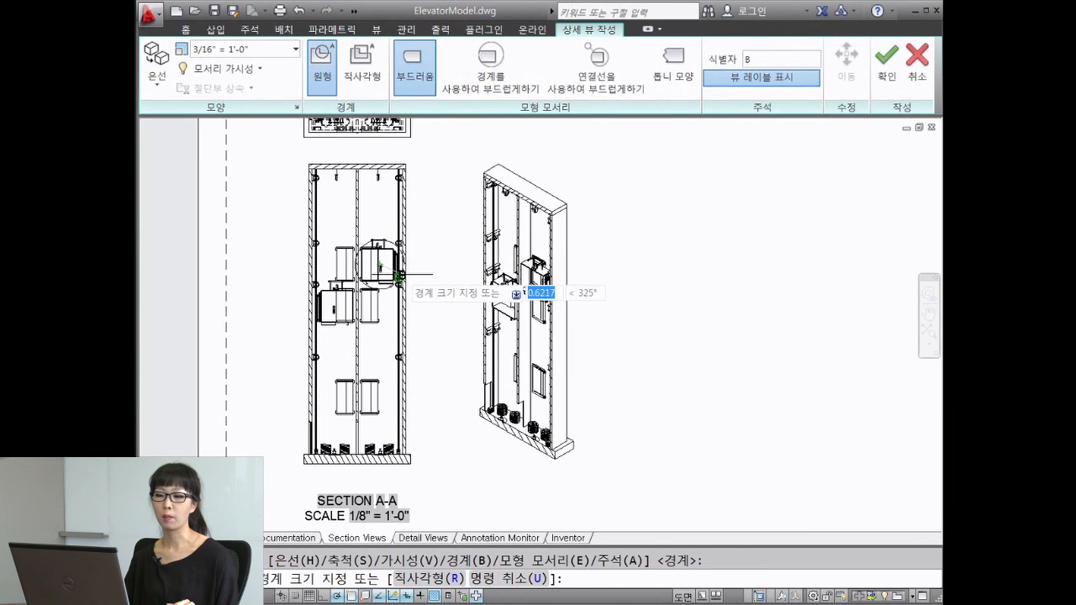
click(402, 274)
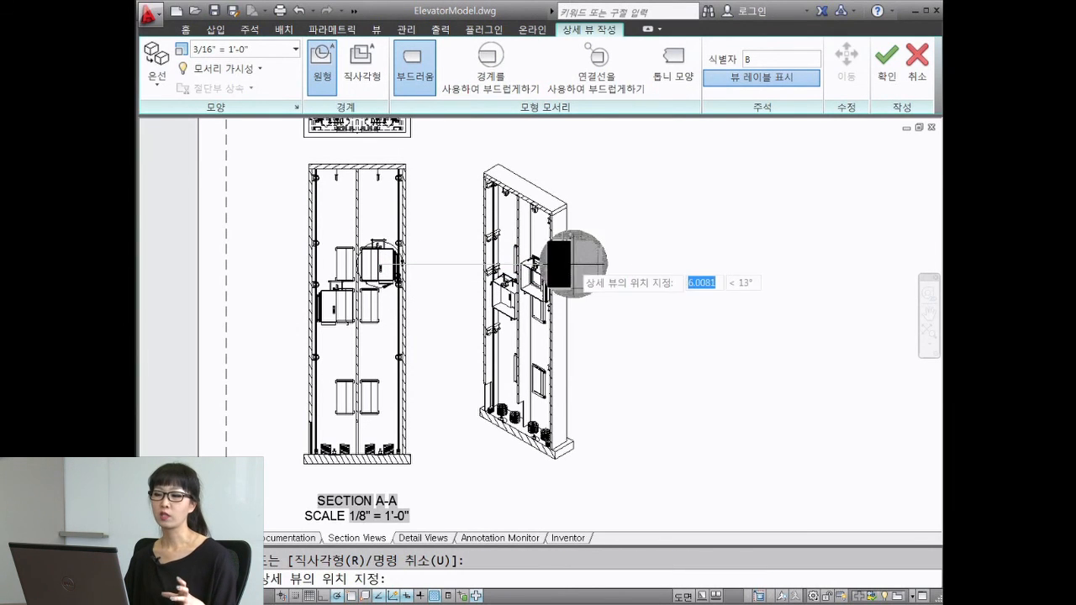
click(714, 267)
key(Return)
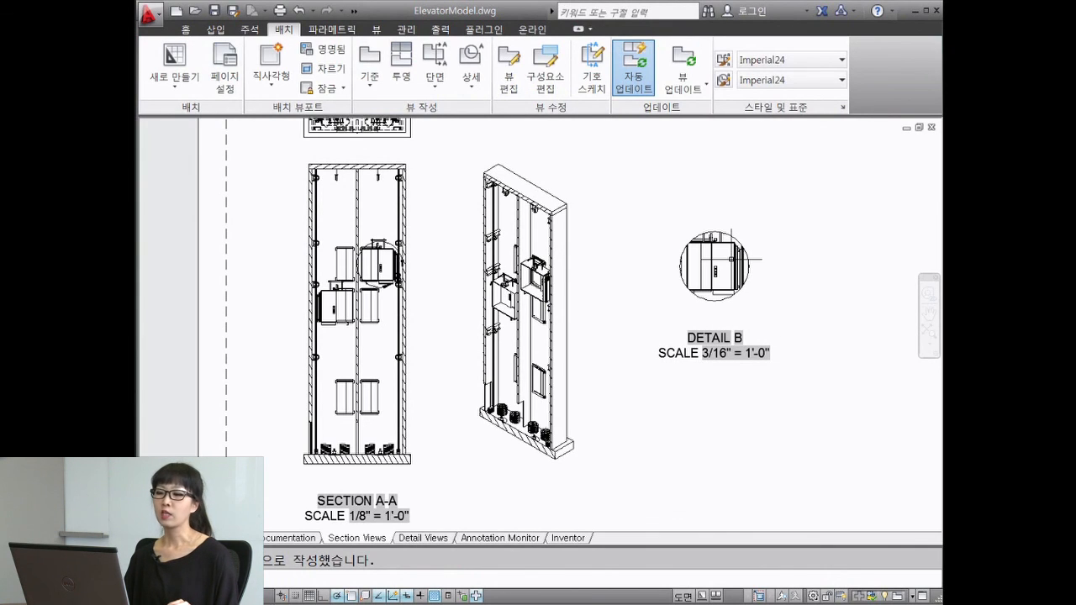
Edit detail view B, trying the smooth edge with connection line, and give it a rectangular boundary with a jagged model edge
click(715, 266)
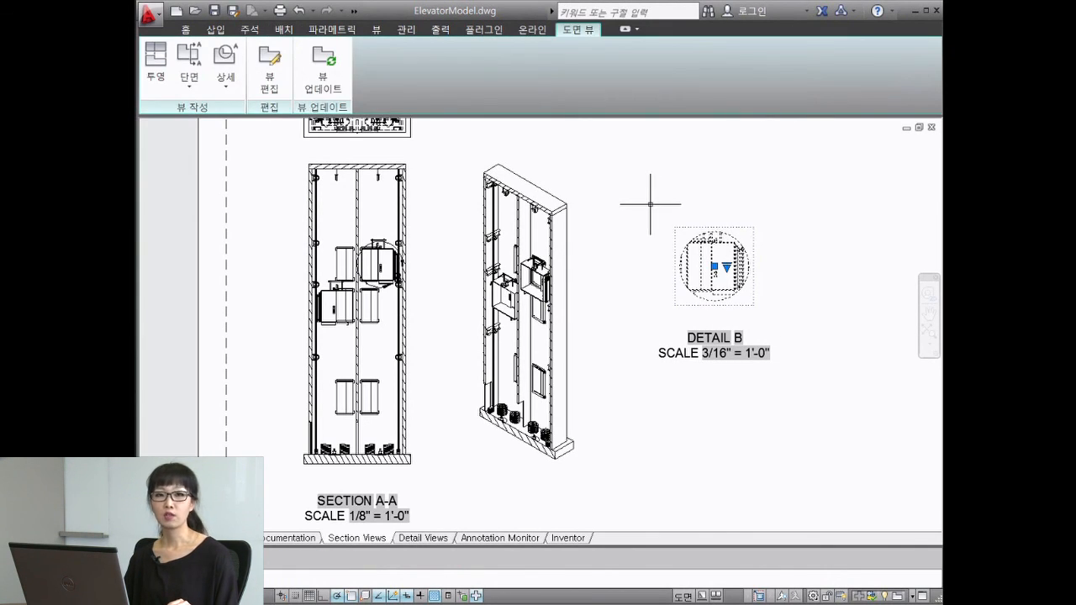
click(270, 69)
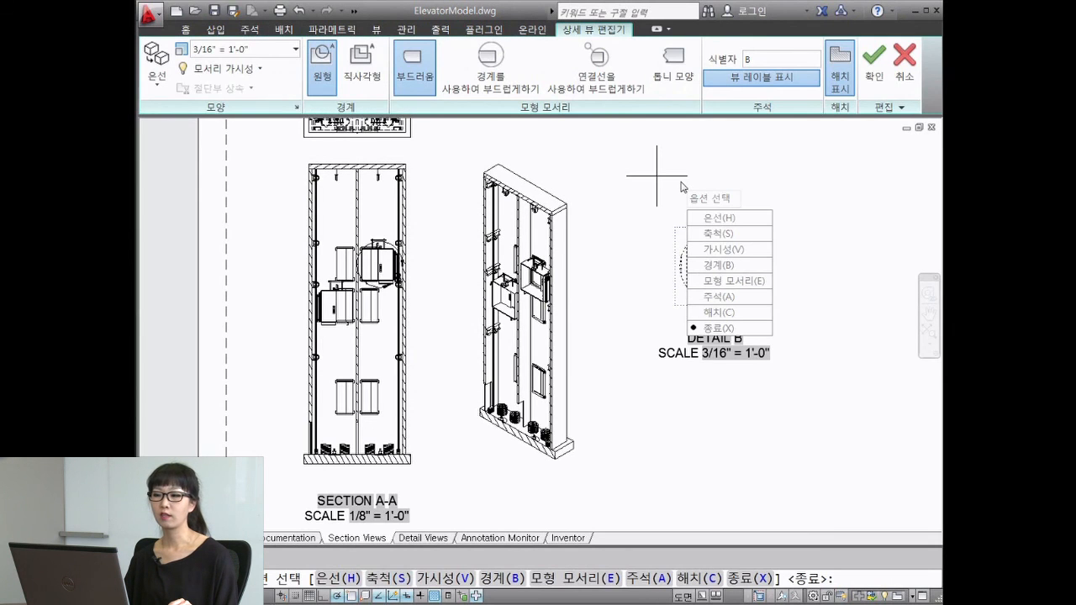
click(672, 67)
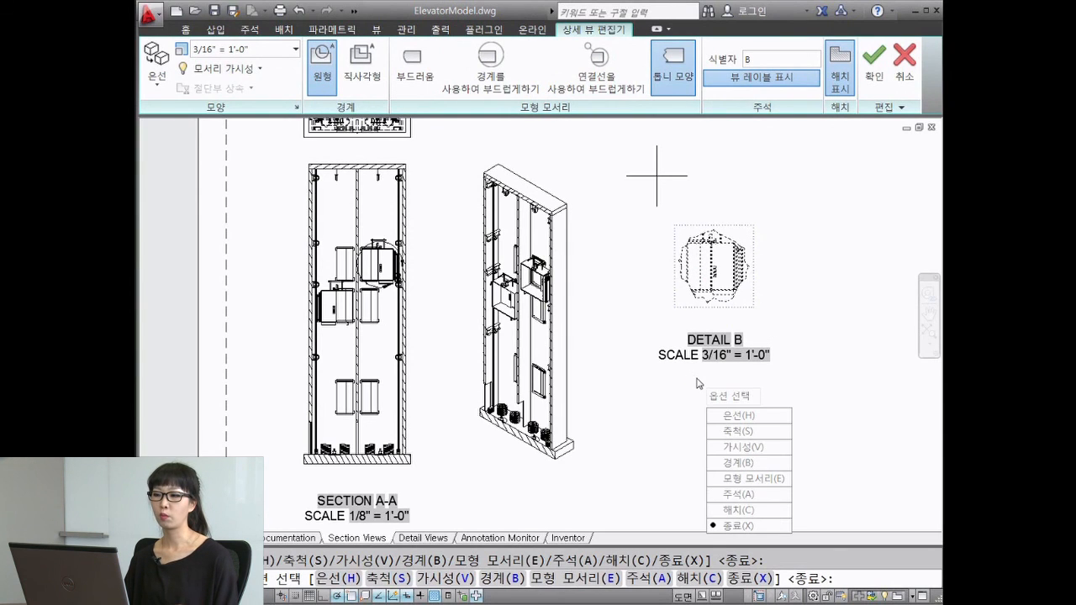
click(597, 67)
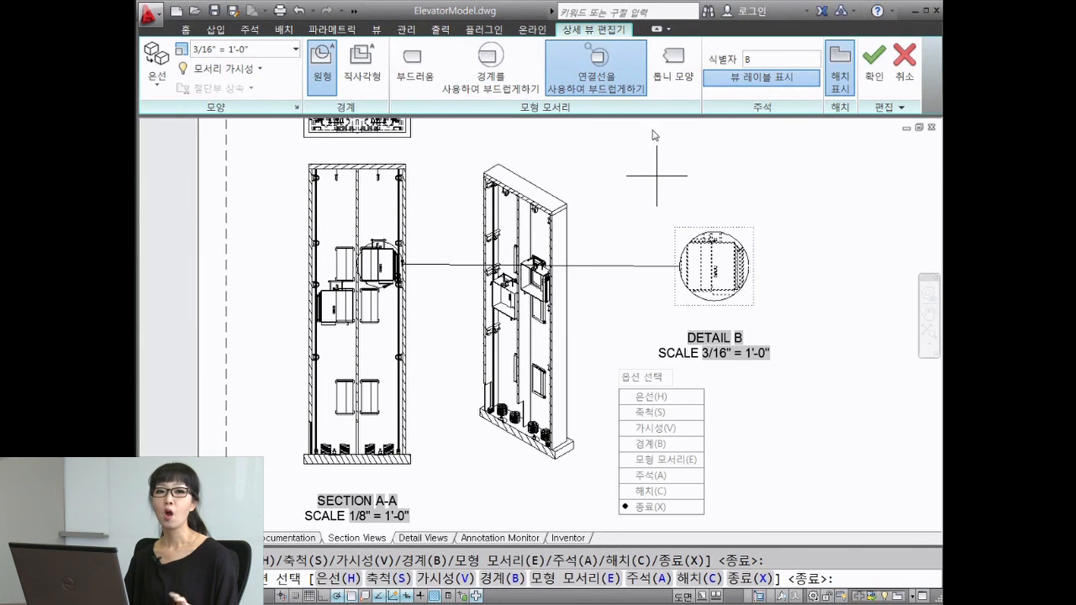
click(666, 76)
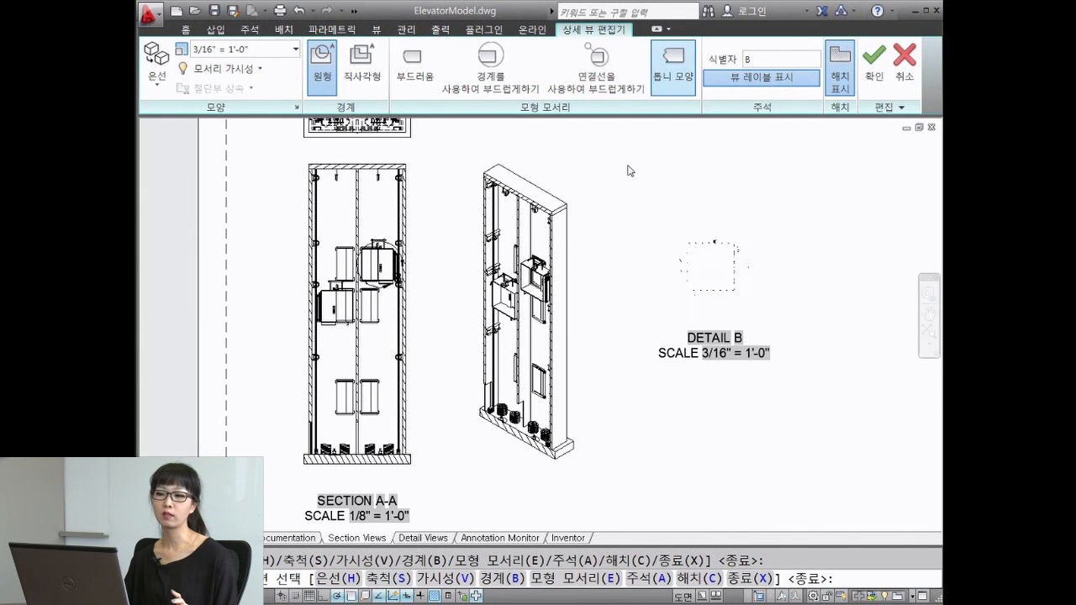
click(361, 78)
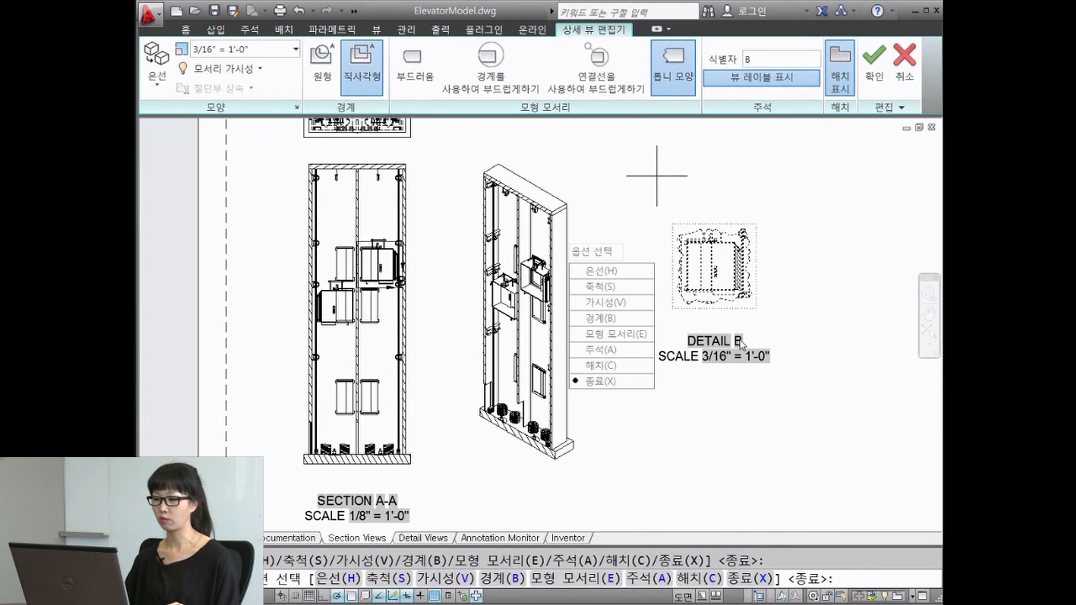
key(Return)
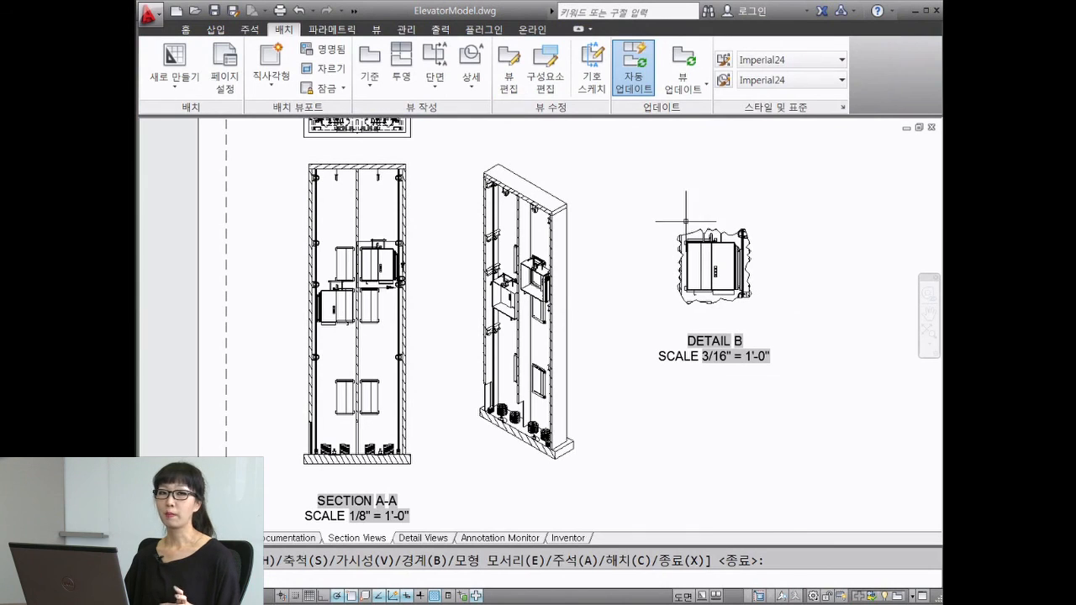
Try a scale of 1:50 on detail view B, set it to 1:30 and deselect the view
click(747, 260)
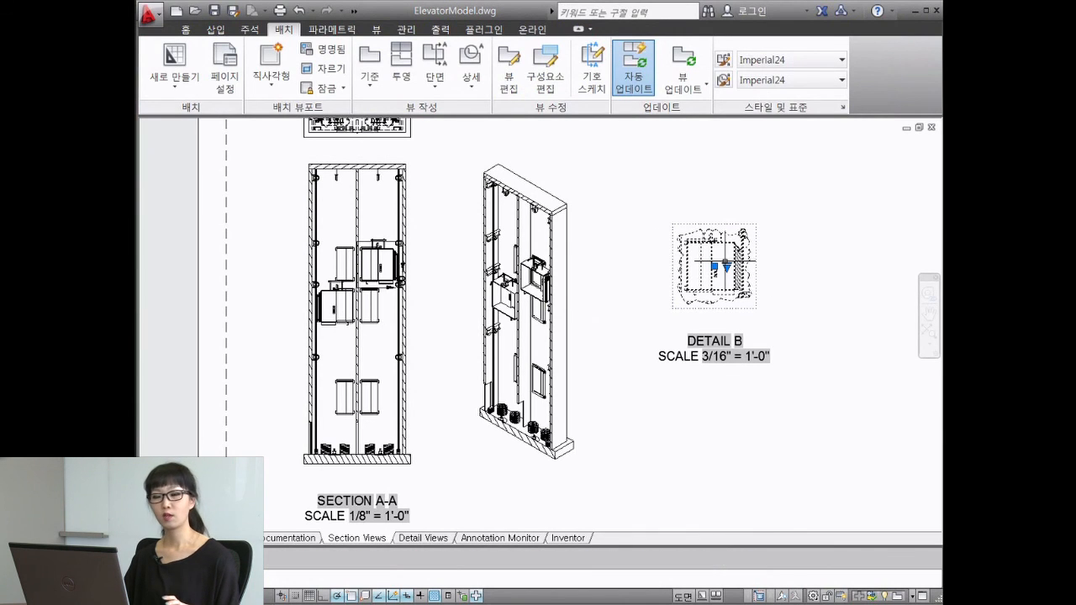
click(724, 268)
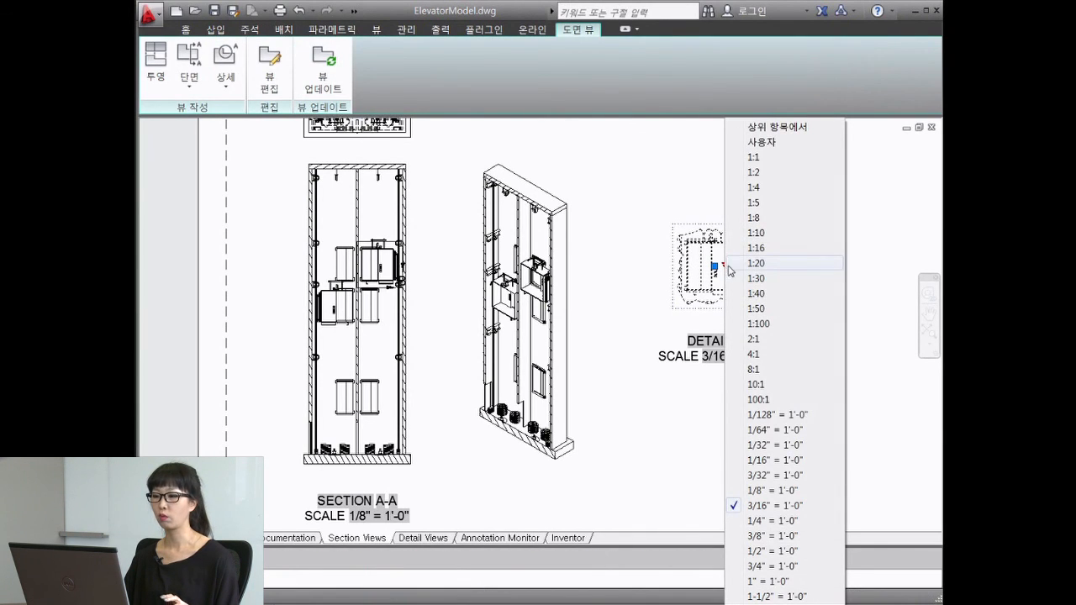
click(755, 309)
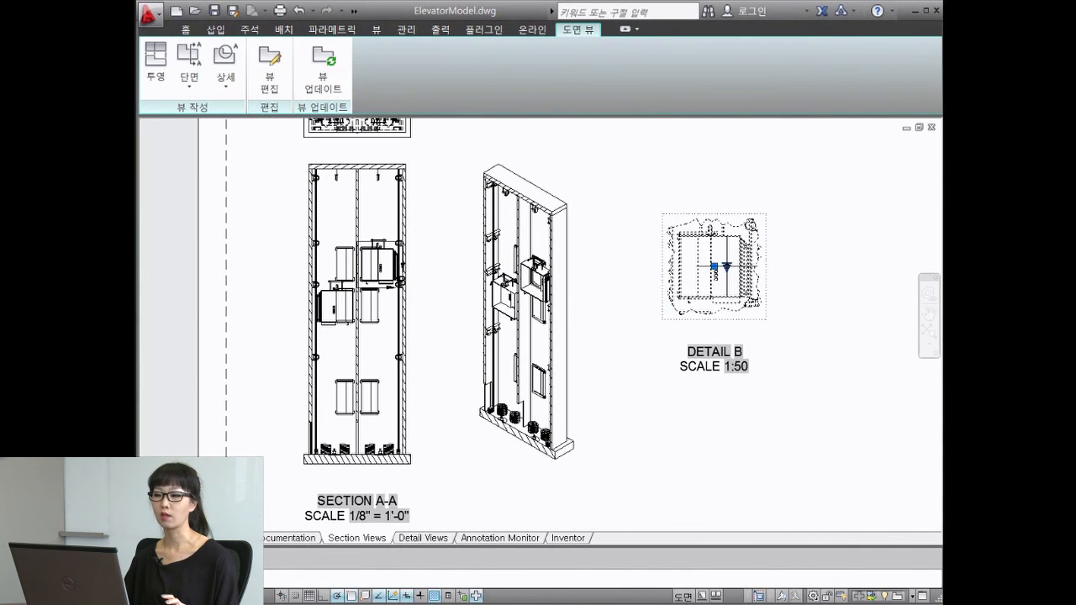
click(727, 266)
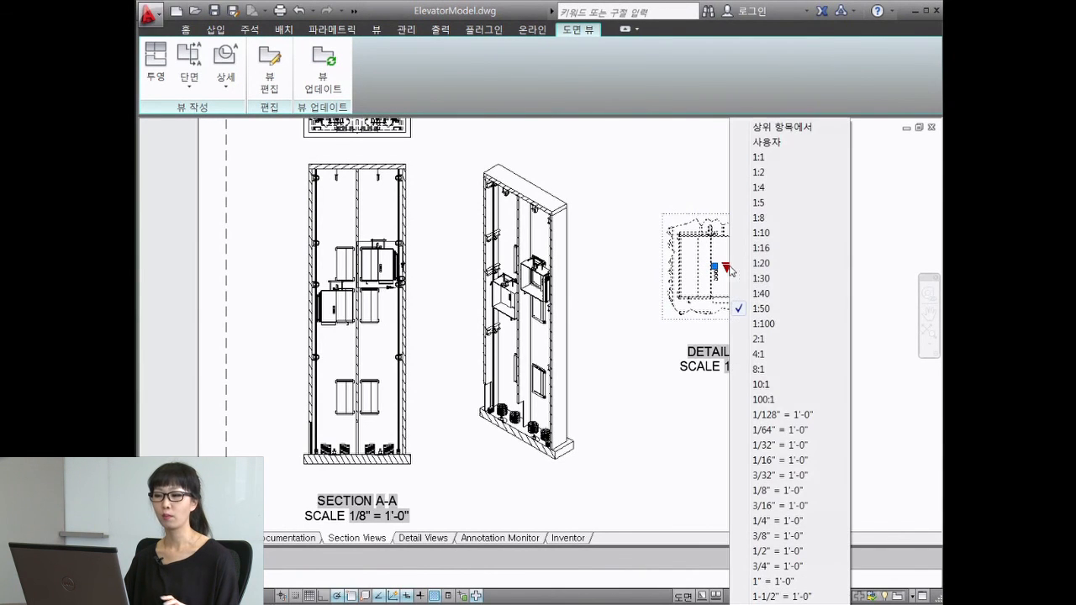
click(773, 285)
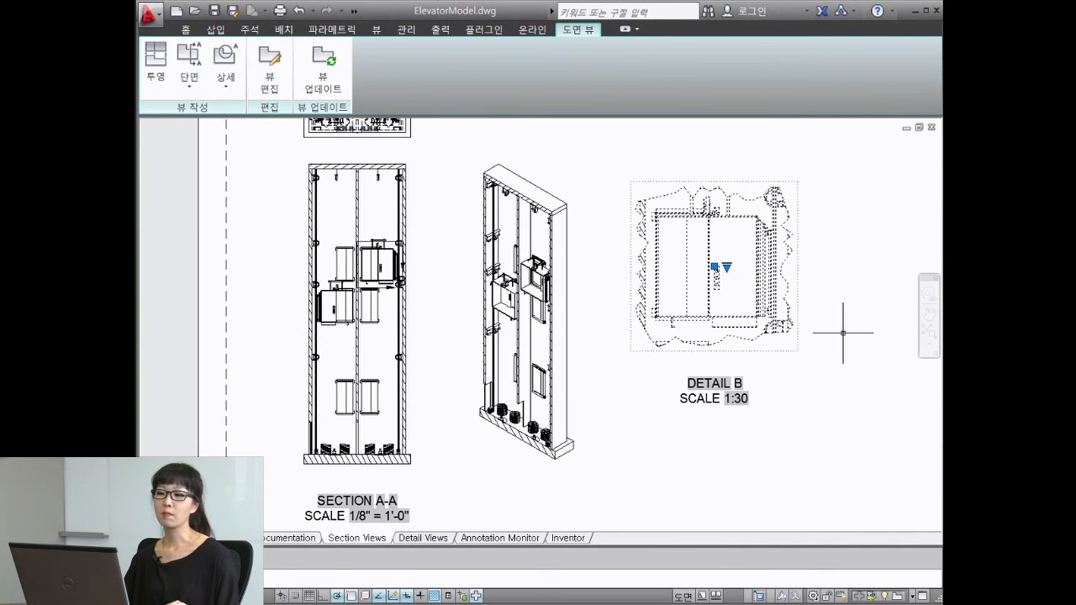
key(Escape)
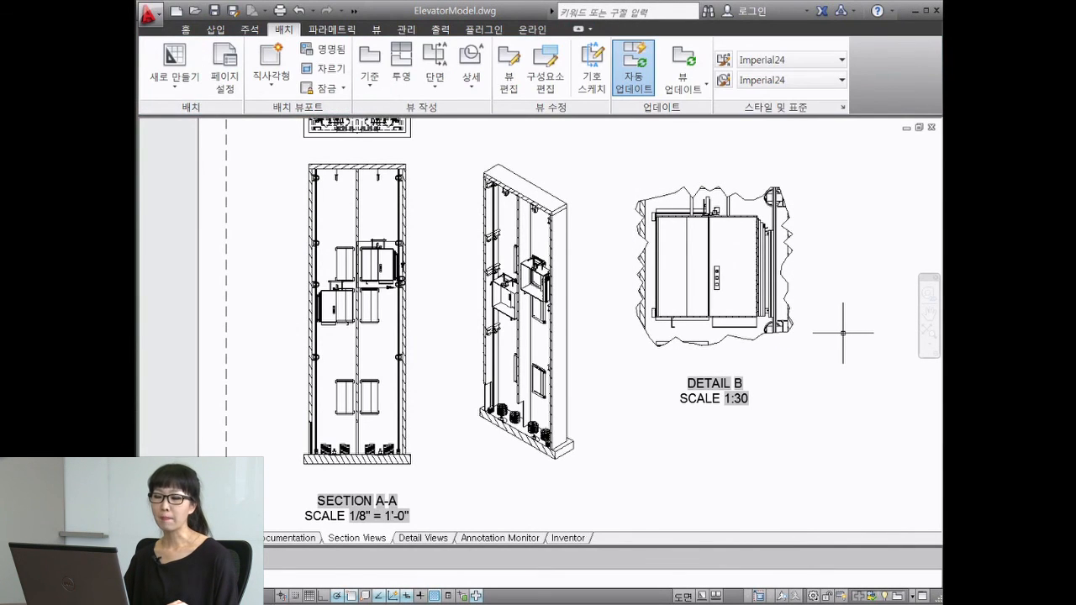
On the Inventor layout, start a base view from an Inventor model and choose the N-079.iam assembly
scroll(842, 333, down, 3)
middle_drag(794, 364, 639, 387)
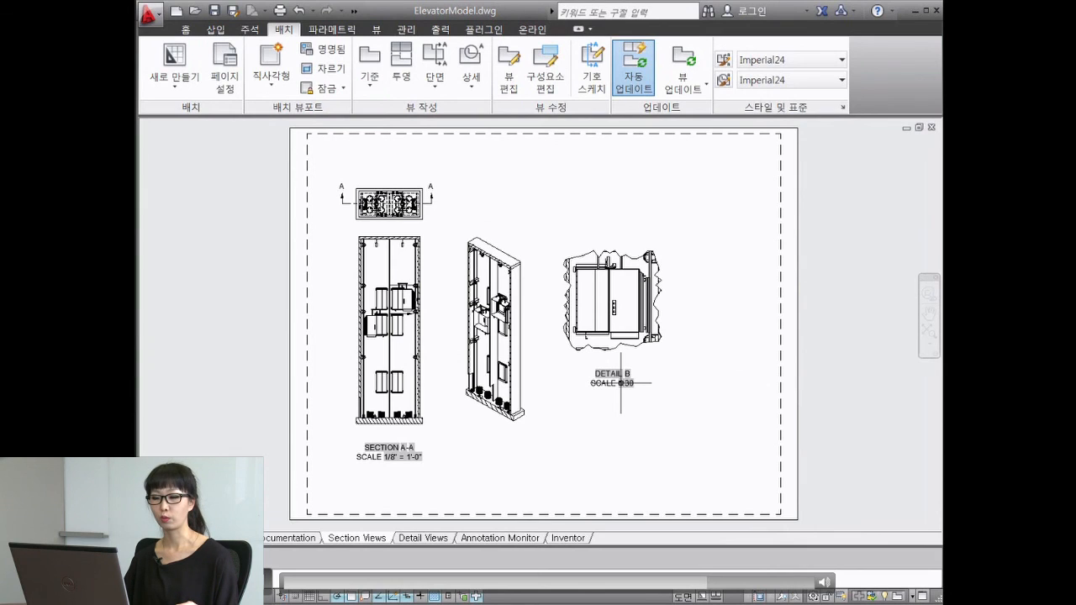
click(568, 539)
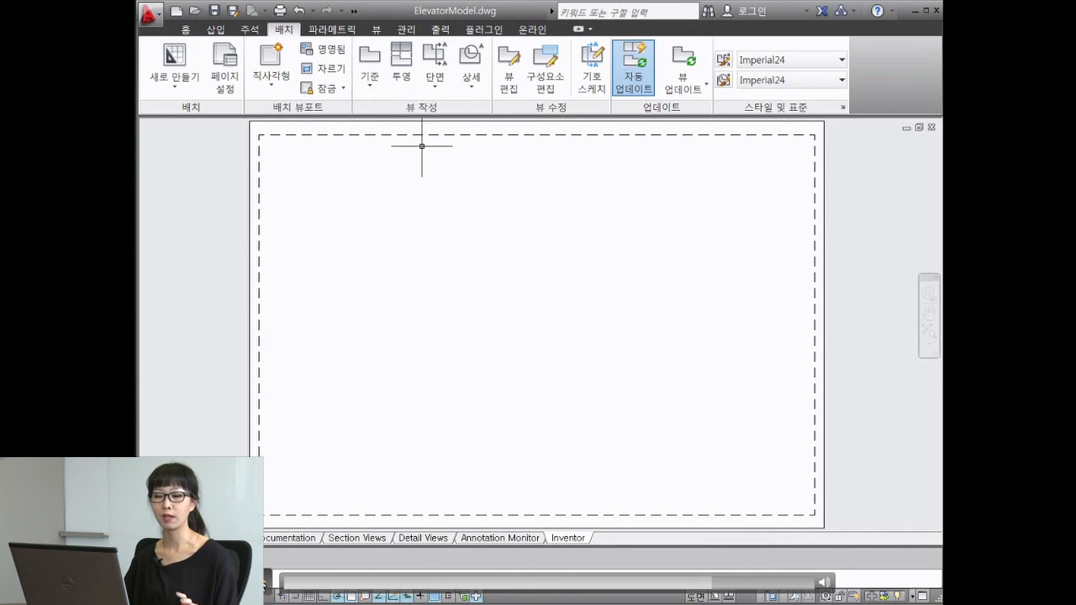
click(364, 87)
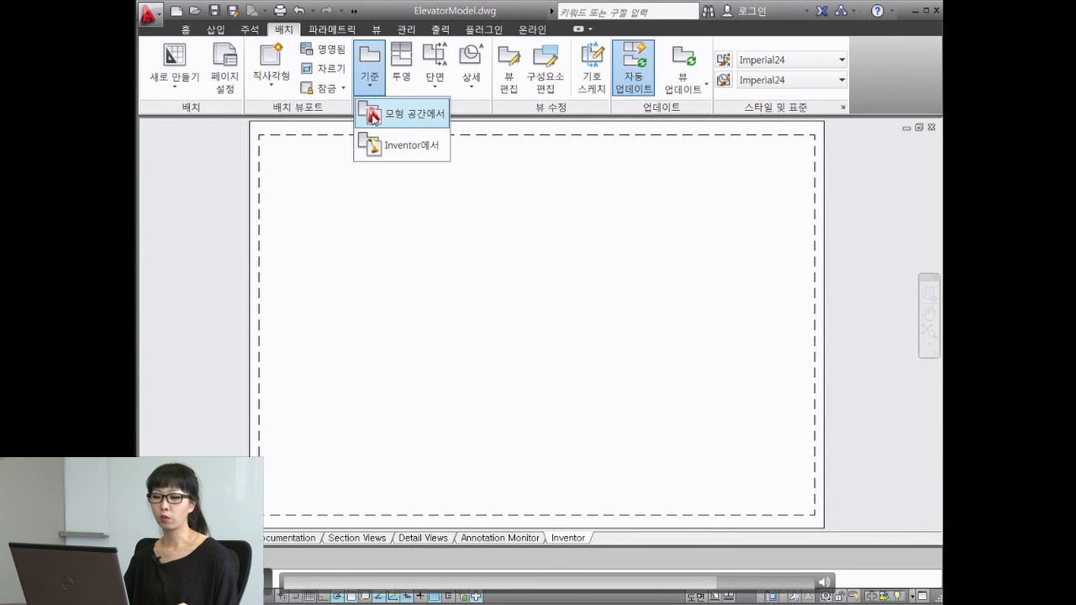
click(374, 147)
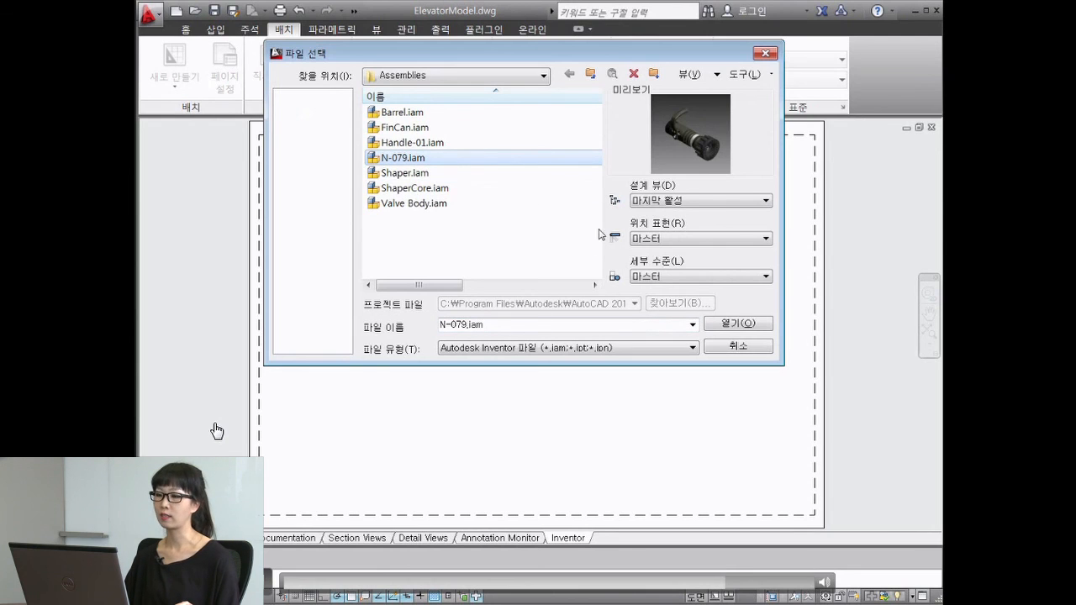
Set the assembly's design view to Master and its positional representation to Forward, and open N-079.iam for the base view
click(687, 202)
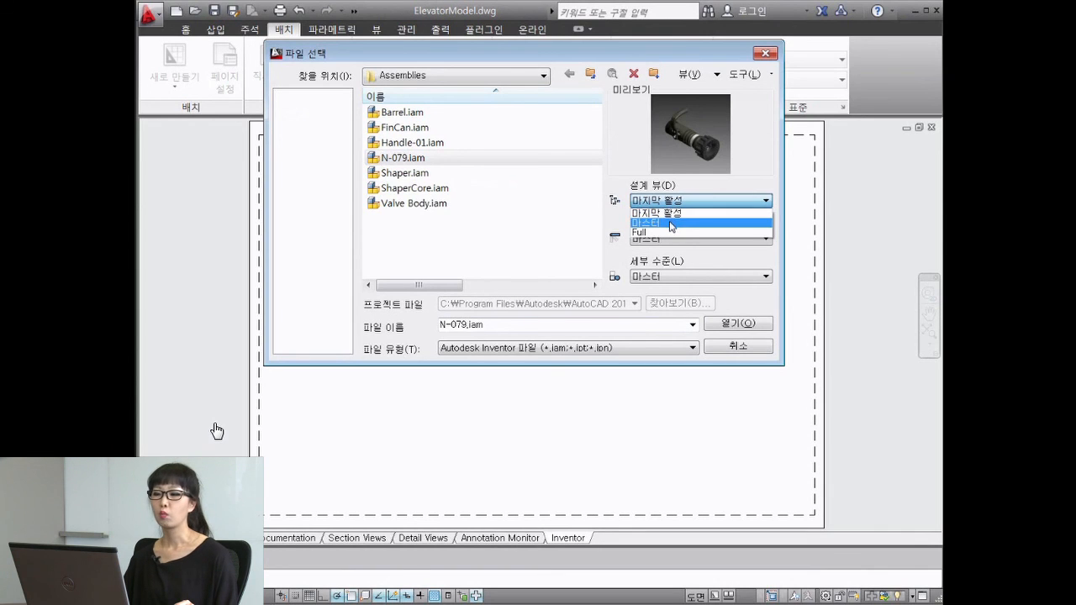
click(672, 223)
click(676, 240)
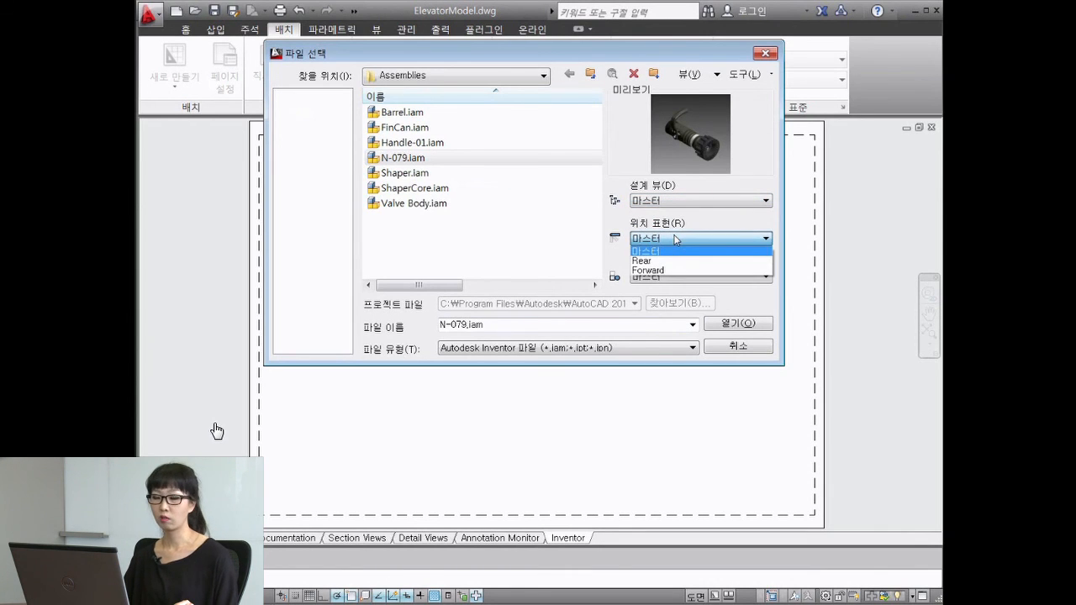
click(674, 269)
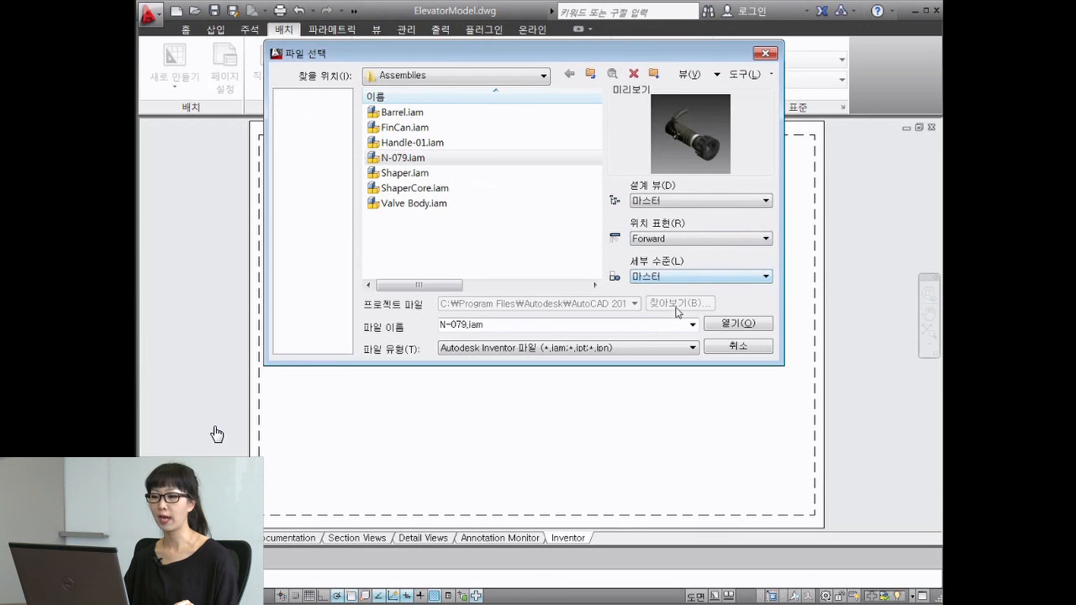
click(723, 326)
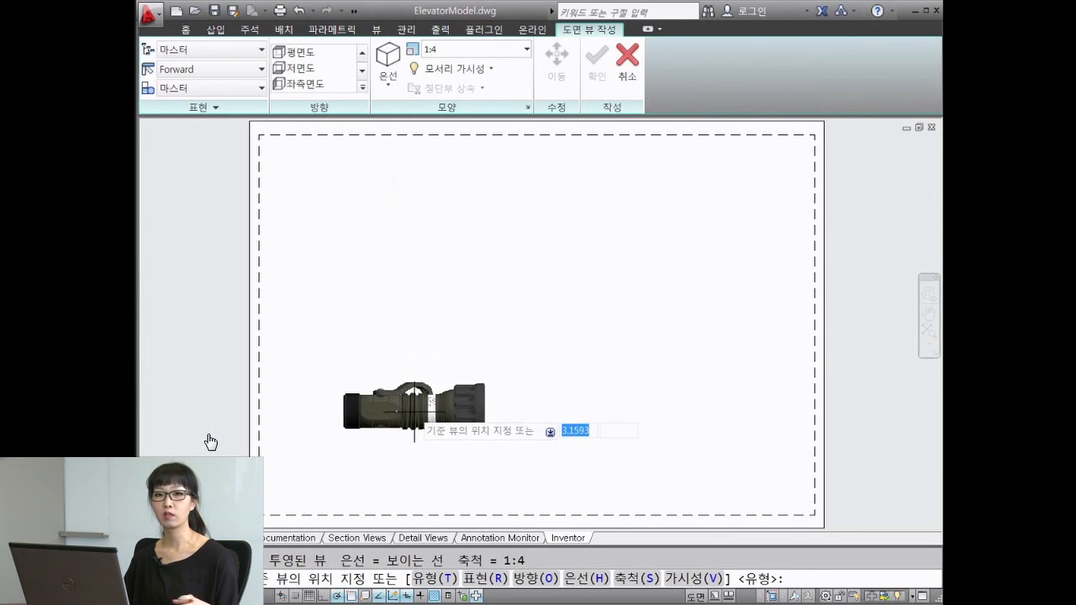
Place the base view near the sheet's lower-left corner, with projected views above it, diagonally to the upper right and to its right
click(371, 454)
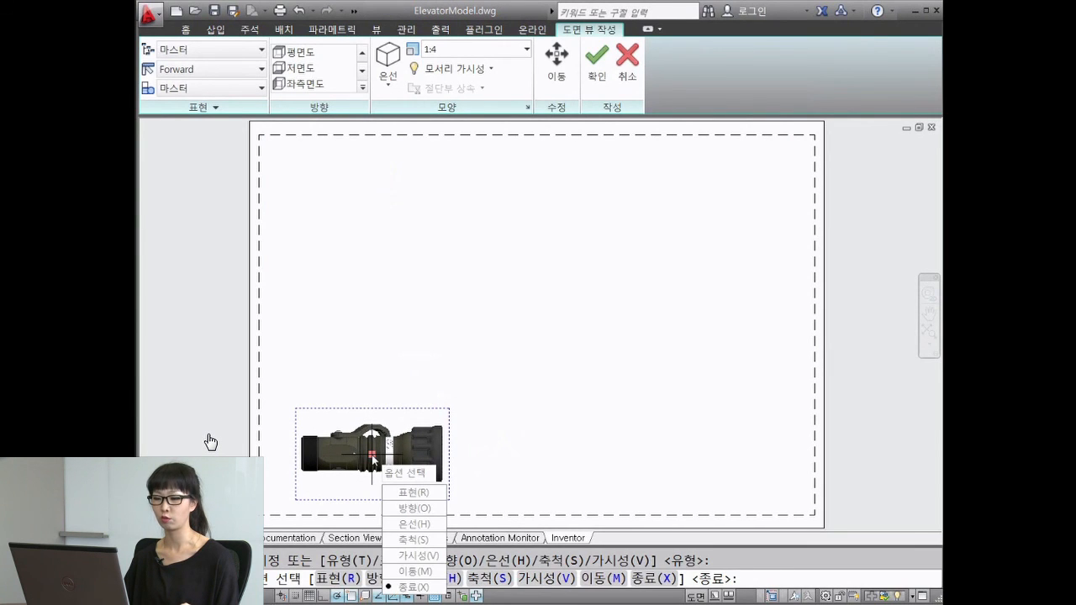
key(Return)
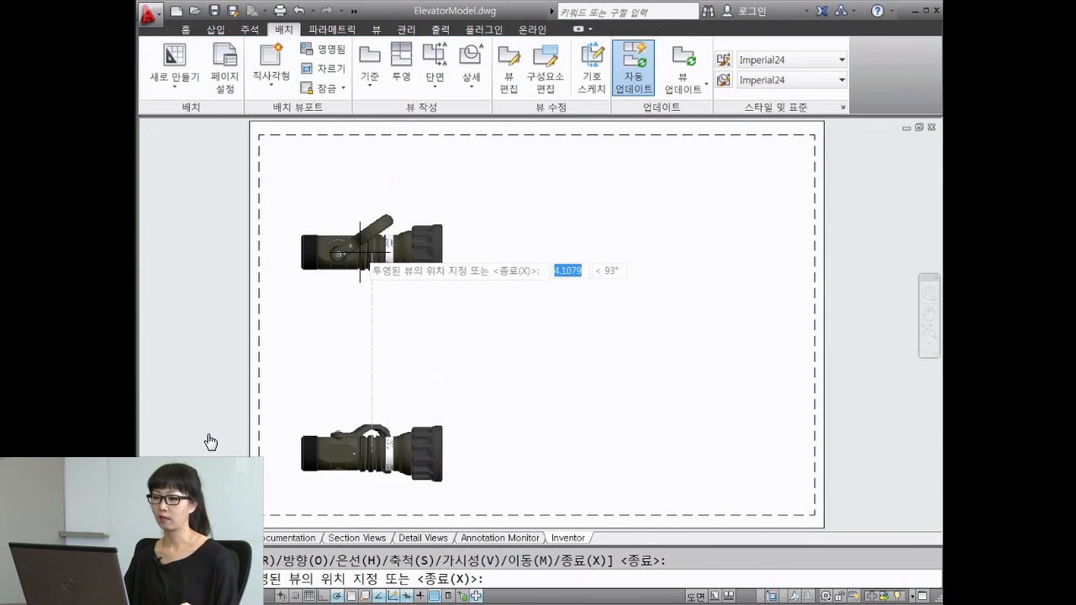
click(371, 244)
click(629, 239)
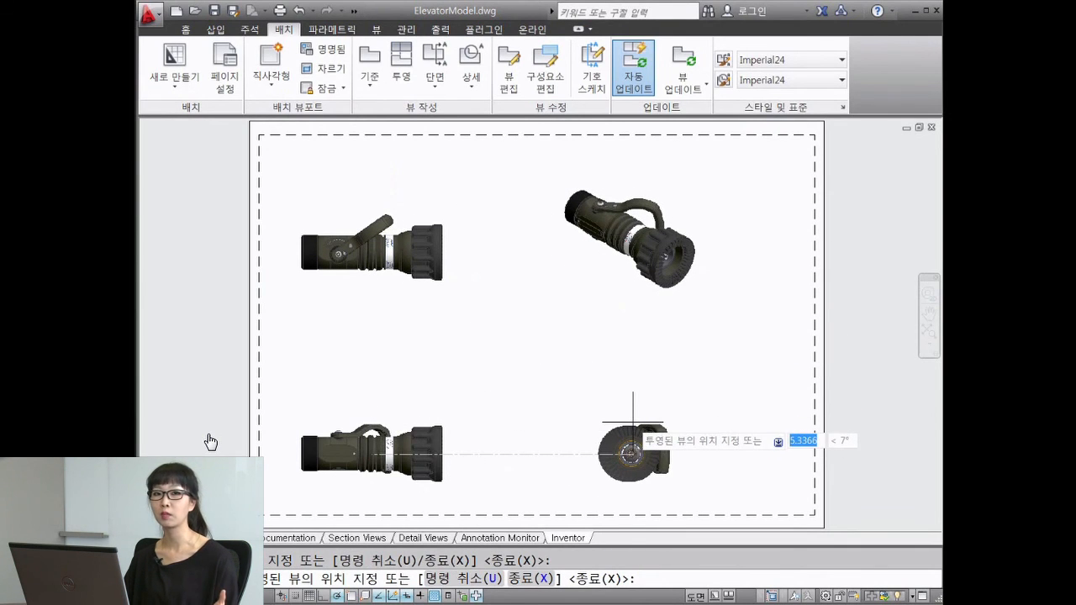
click(627, 452)
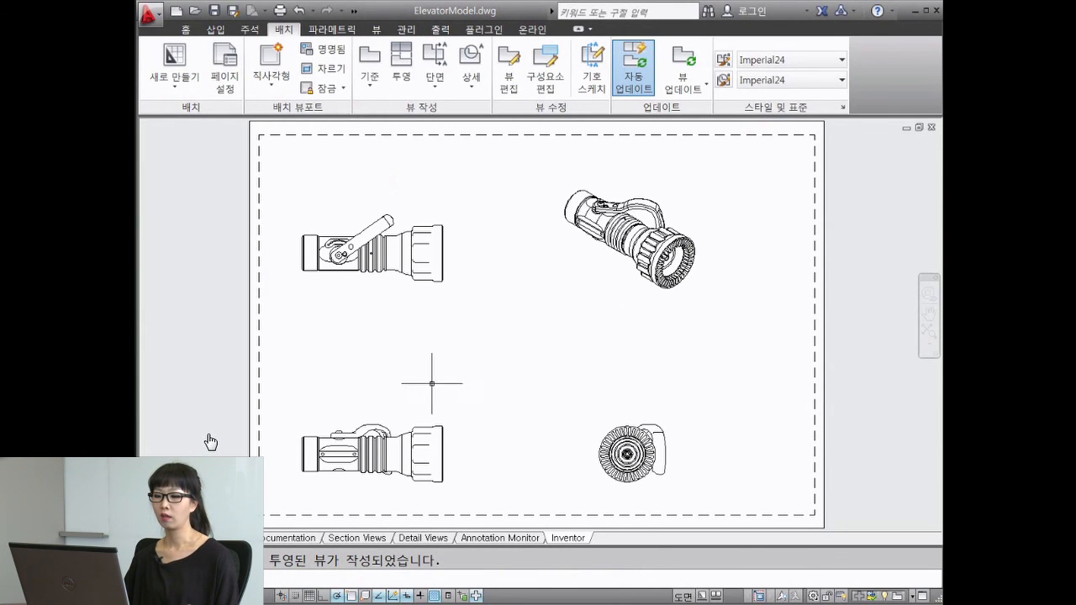
Examine the source model, name and path in the base view's properties, and close the properties
click(422, 432)
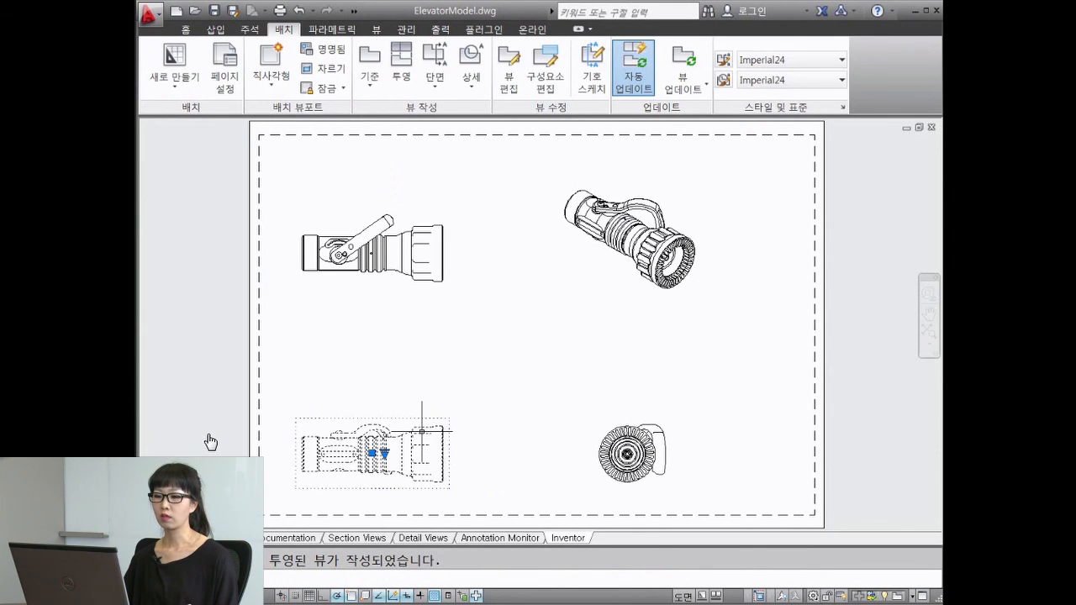
right_click(481, 158)
click(520, 502)
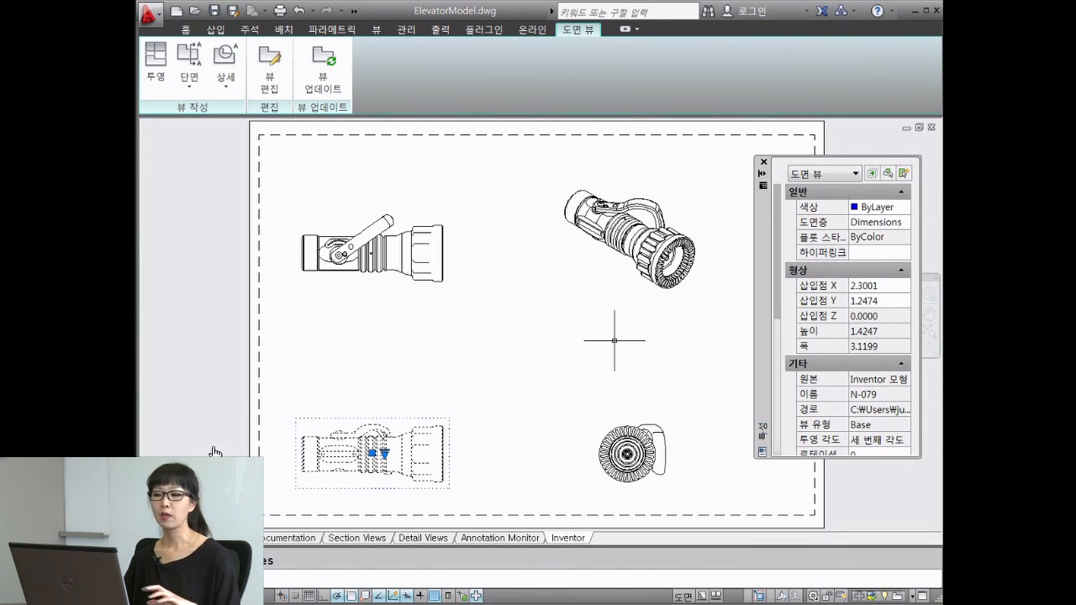
click(764, 161)
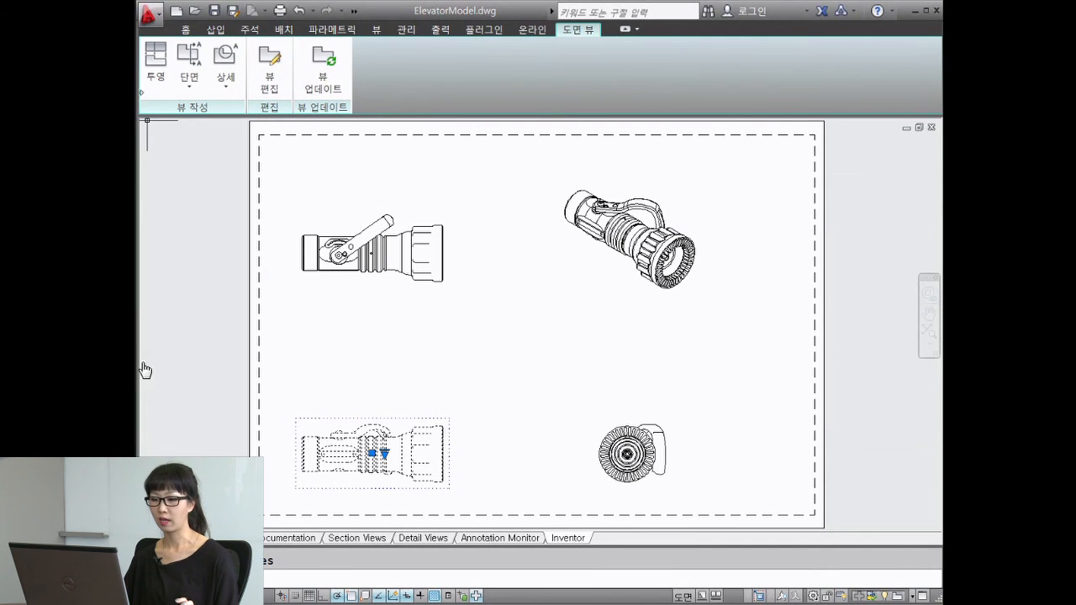
Edit the base view to use the Rear positional representation of the Inventor assembly and finish the edit
click(269, 67)
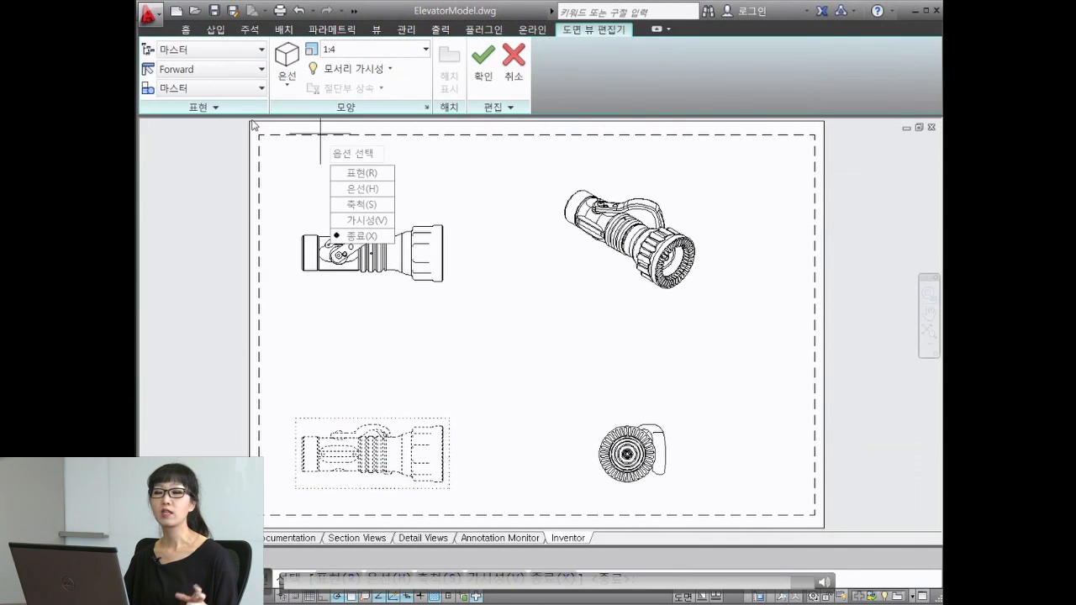
click(238, 74)
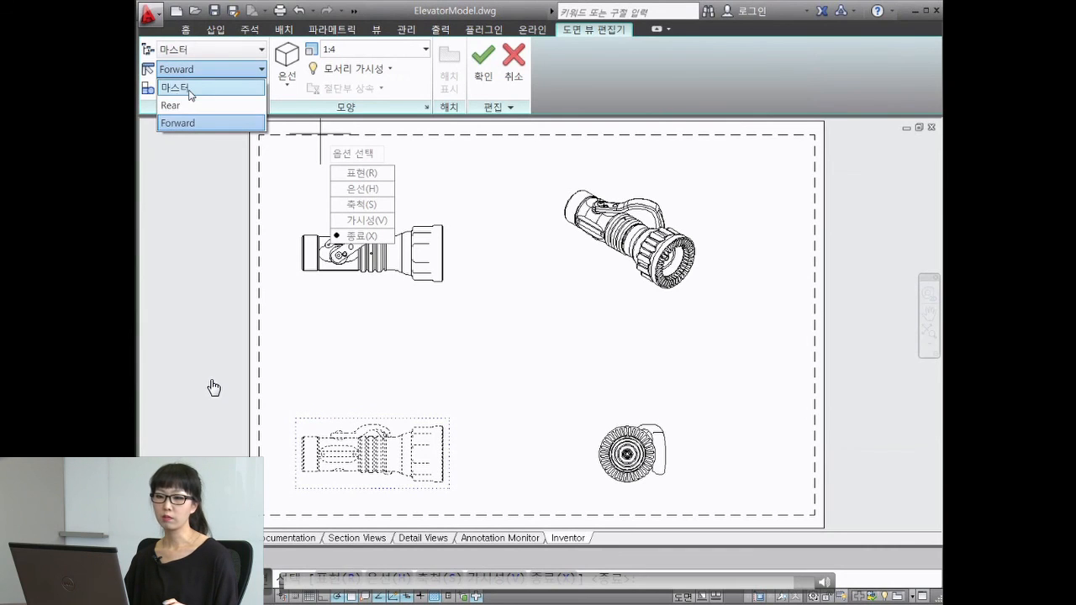
click(170, 105)
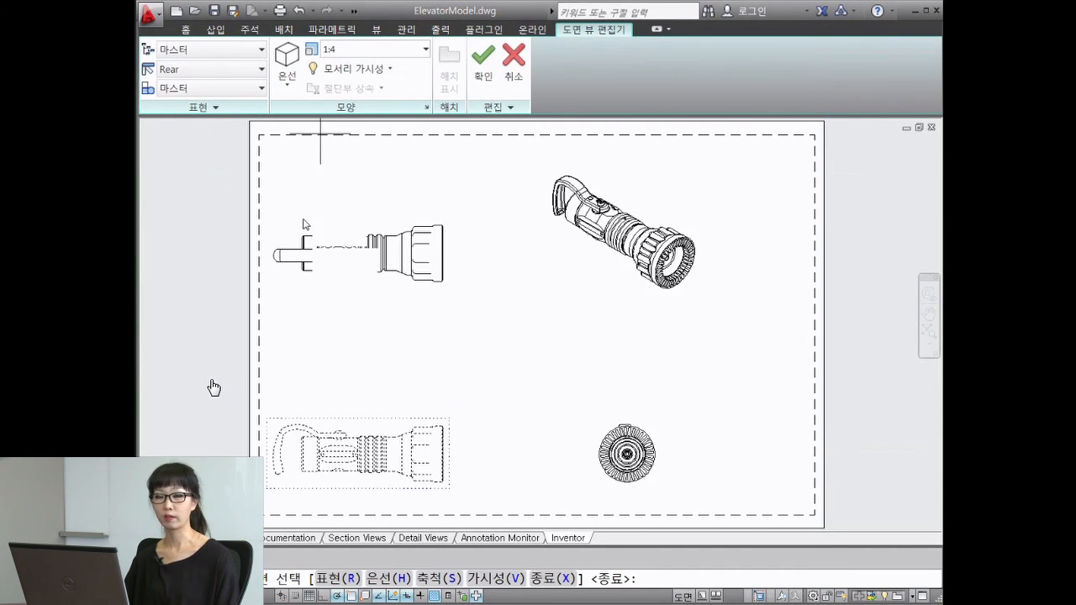
key(Return)
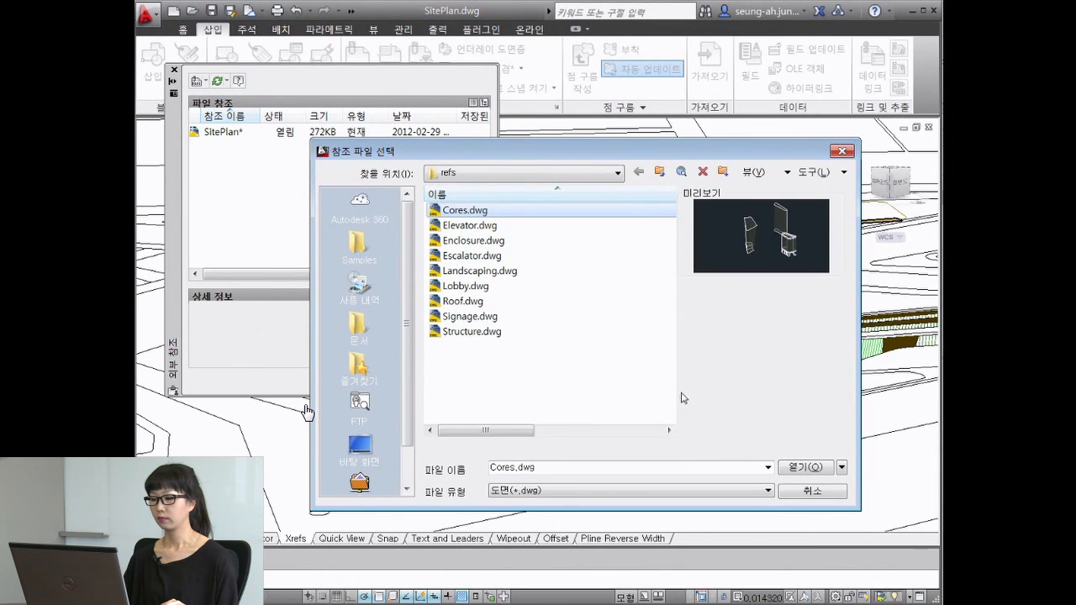
Attach Cores.dwg from the refs folder to the site plan as an external reference with a relative path
click(804, 468)
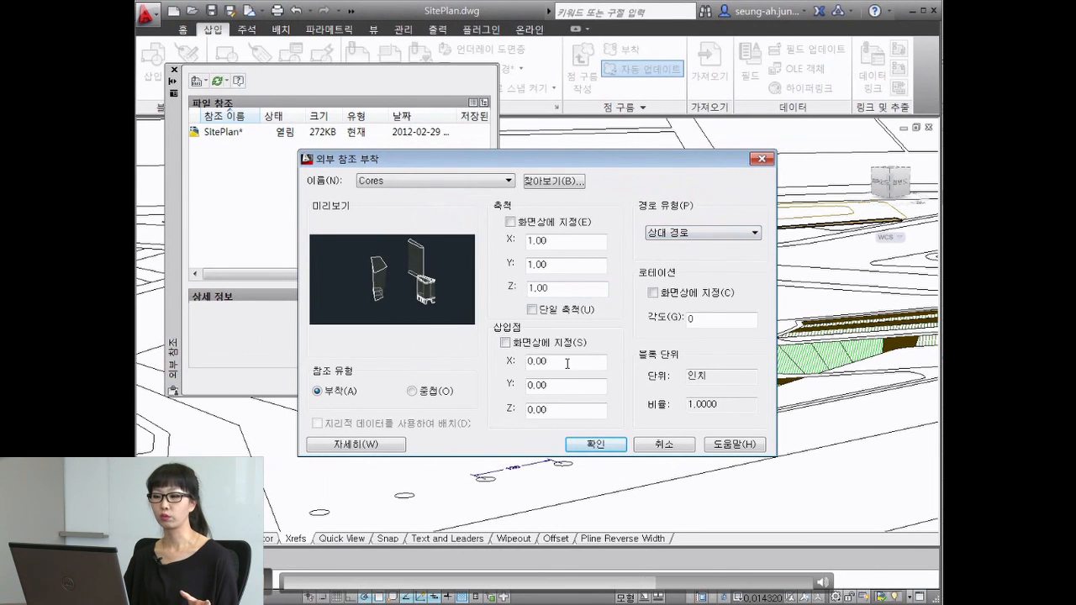
click(609, 443)
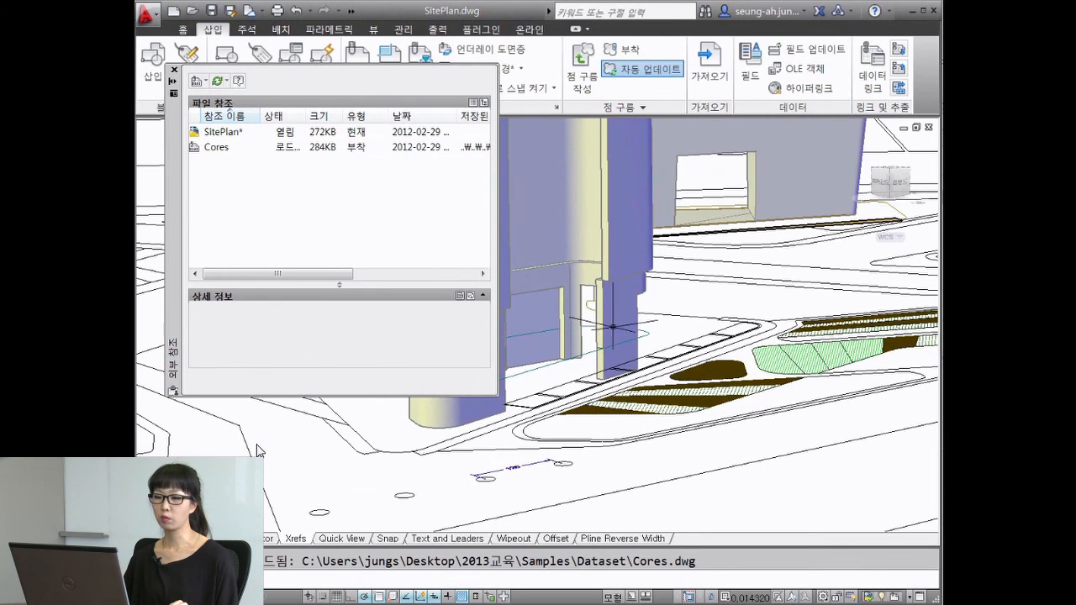
Examine the found location and saved path of the Cores reference, and close the external references list
click(216, 148)
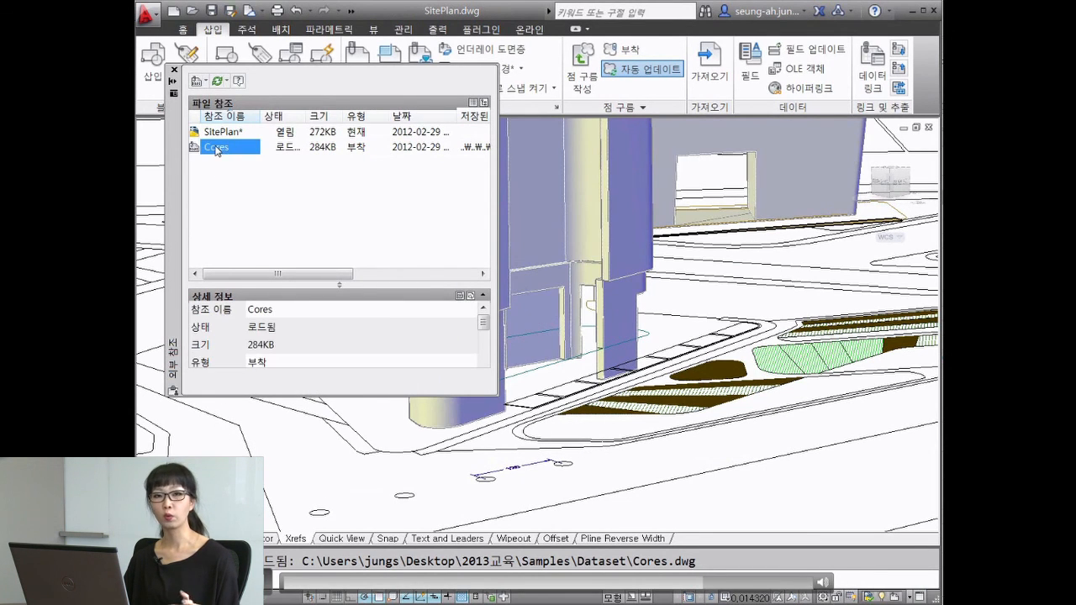
drag(484, 324, 488, 355)
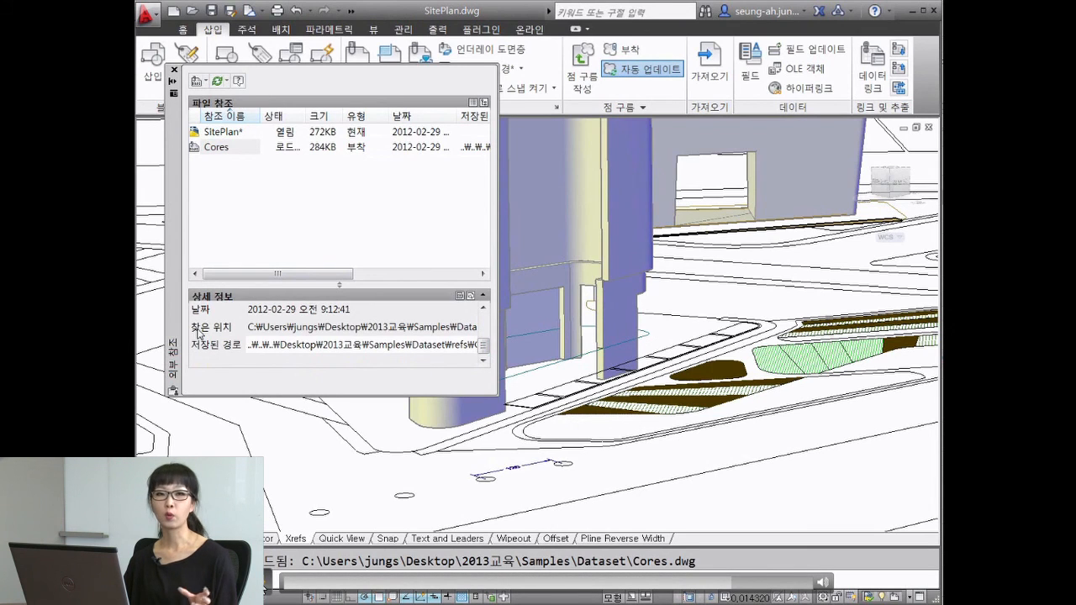
click(293, 333)
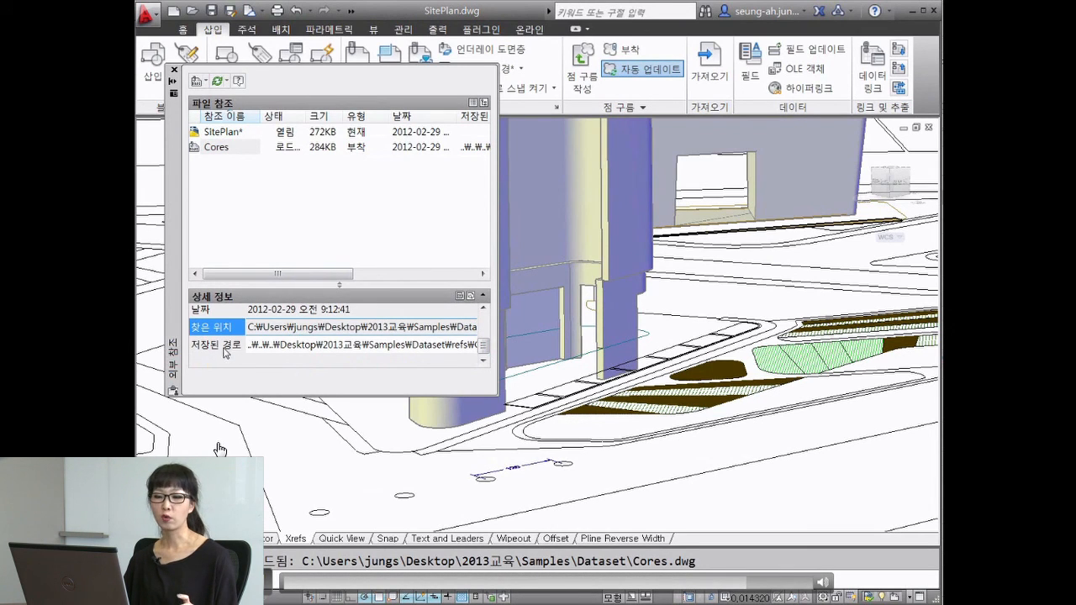
click(328, 347)
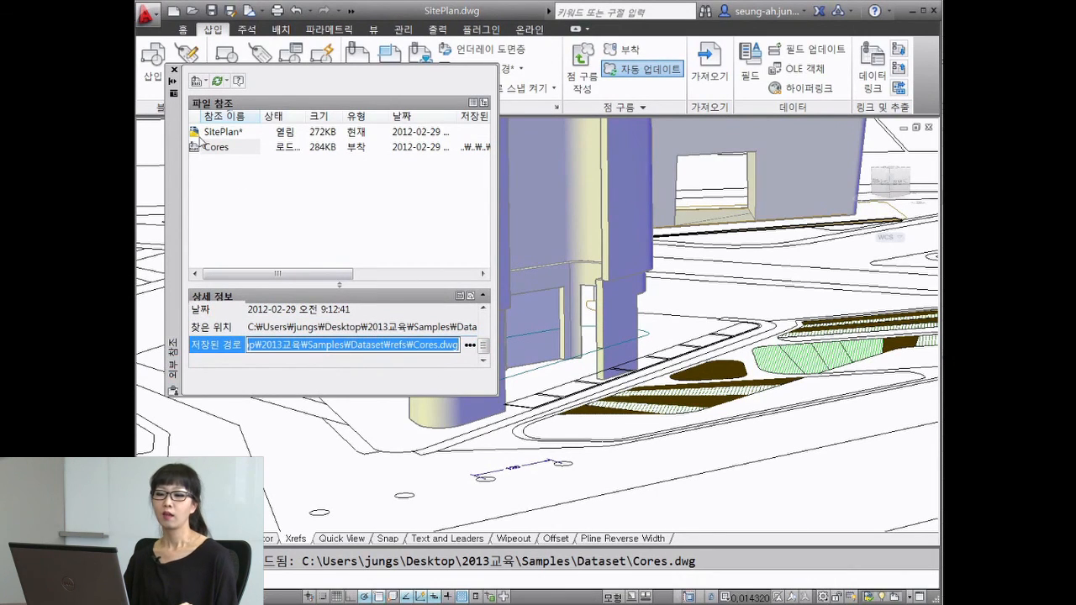
click(173, 70)
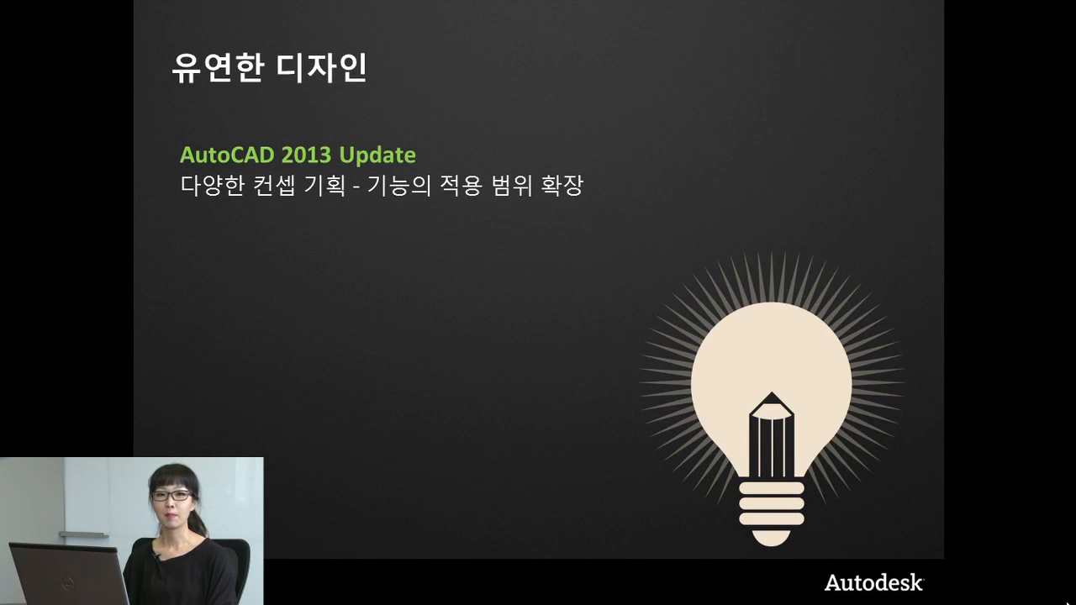
click(930, 512)
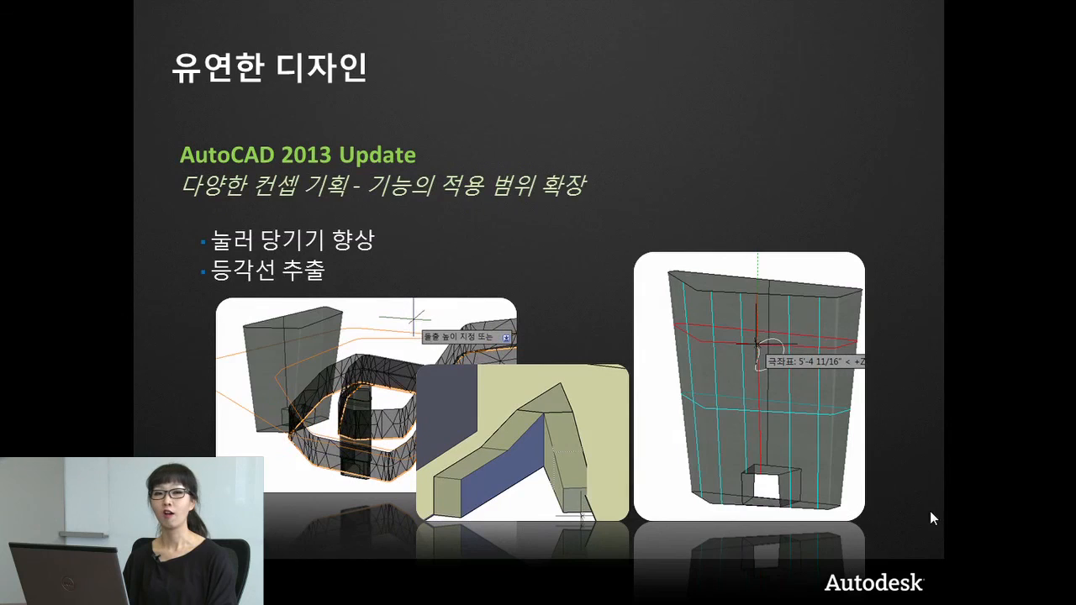